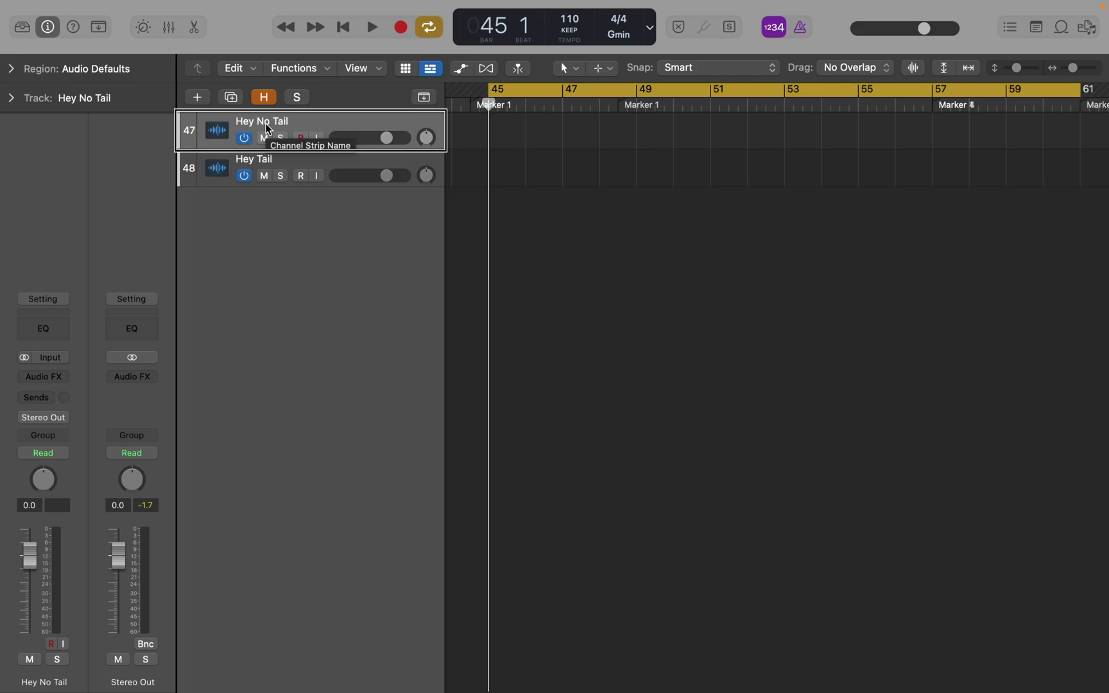
- Find the Tempo slider with the VoiceOver Item Chooser and set the tempo back to 110
key("ctrl+alt+i")
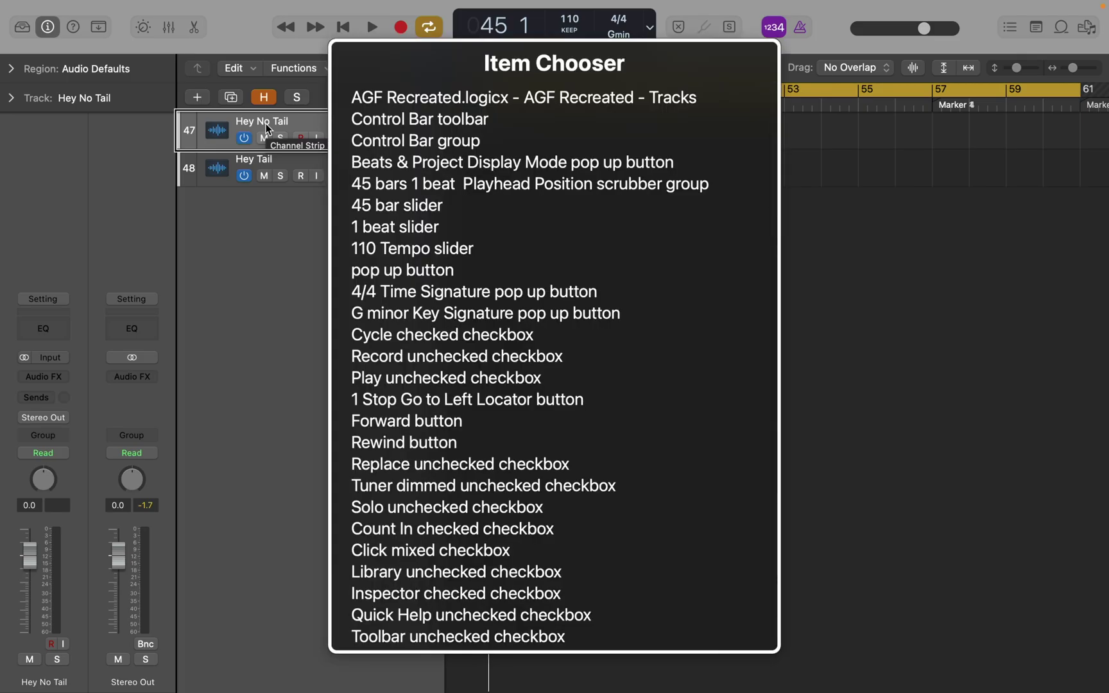
type("temp")
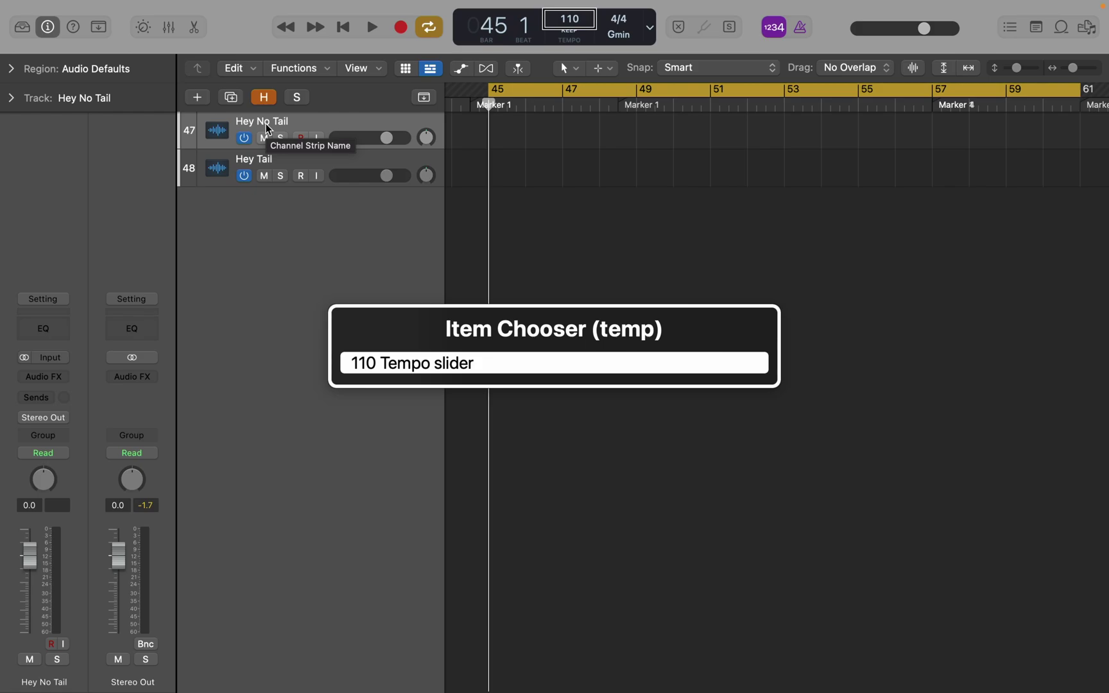
key("Return")
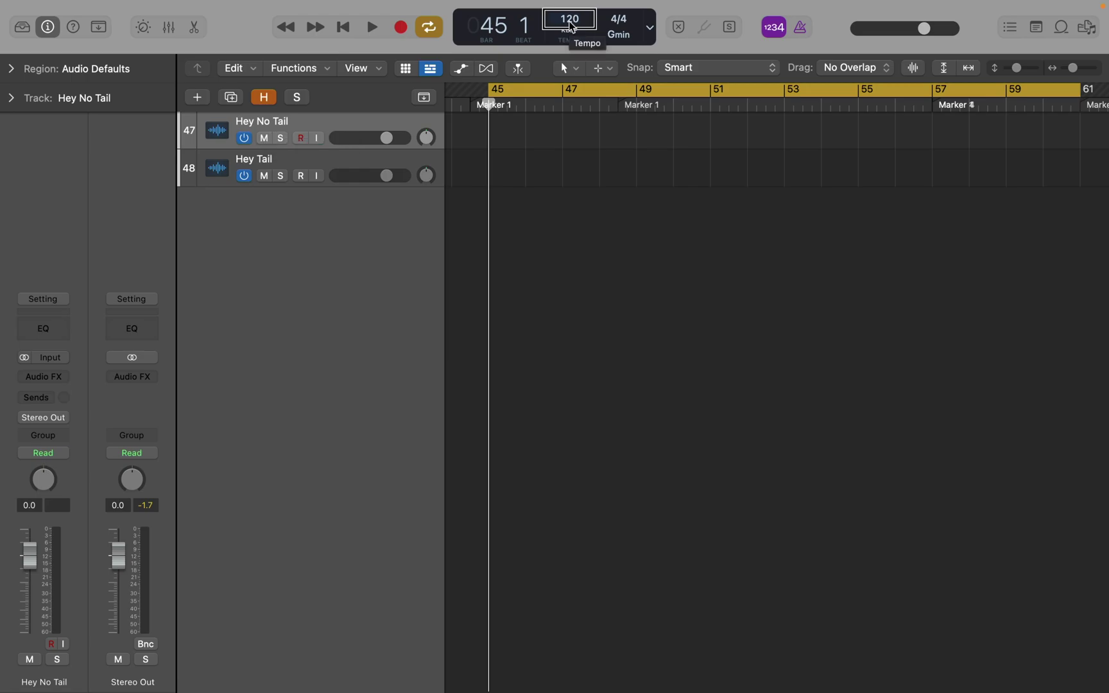
key("Down")
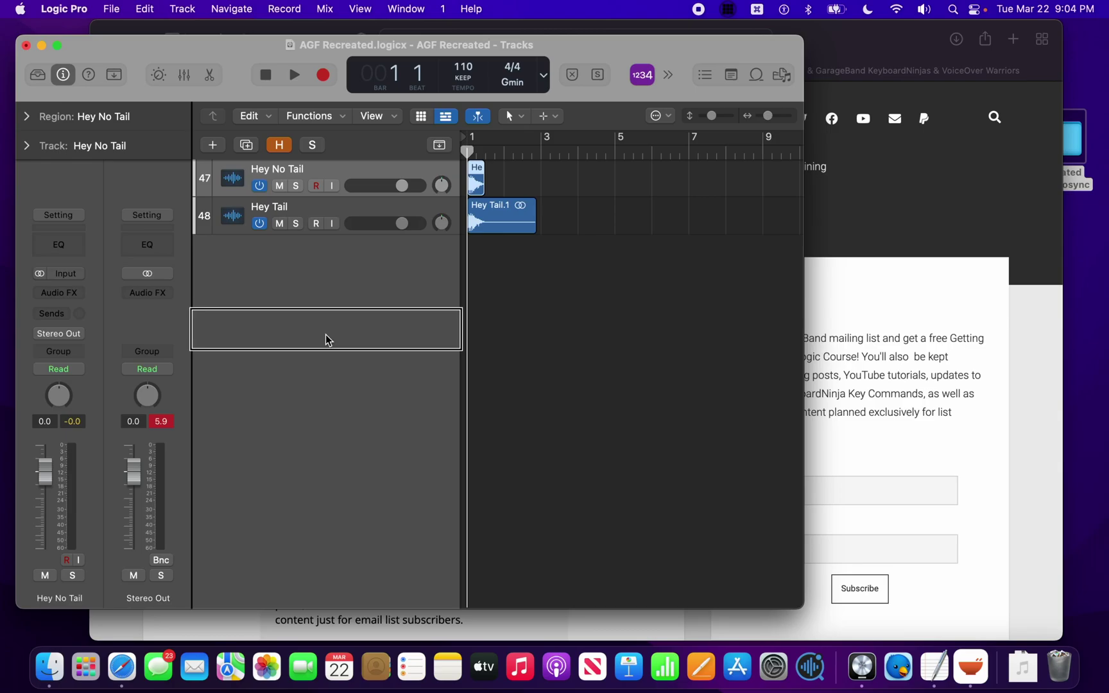
- Normalize Hey No Tail and Hey Tail collectively with the Peak algorithm at a -10.0 dB target
key("super+a")
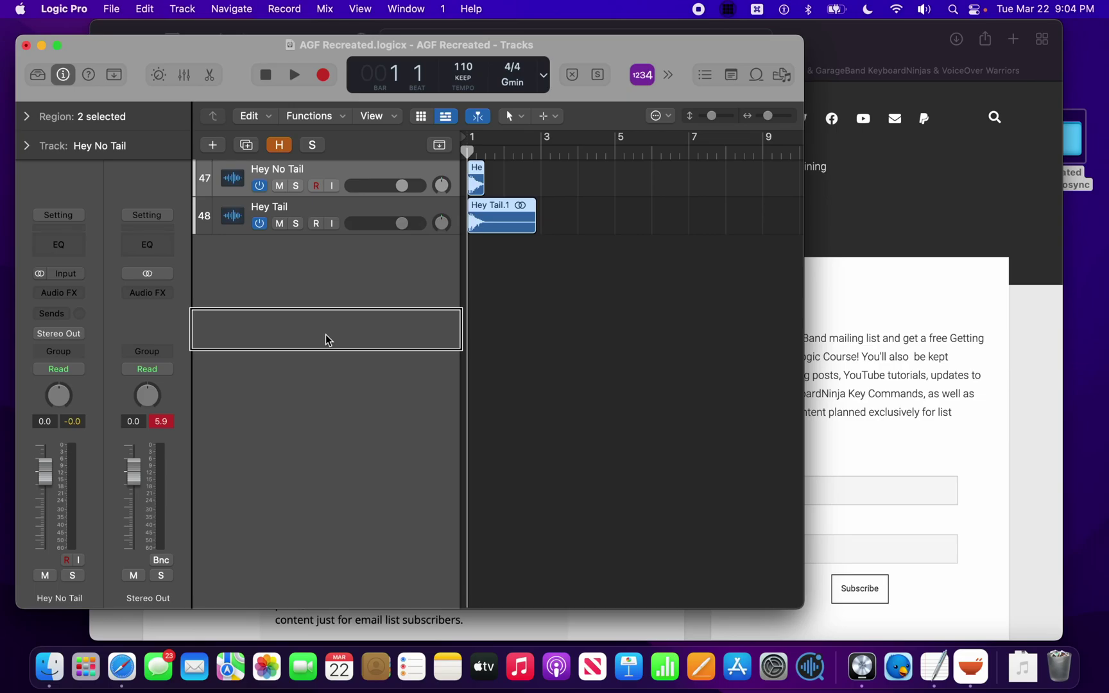
key("ctrl+g")
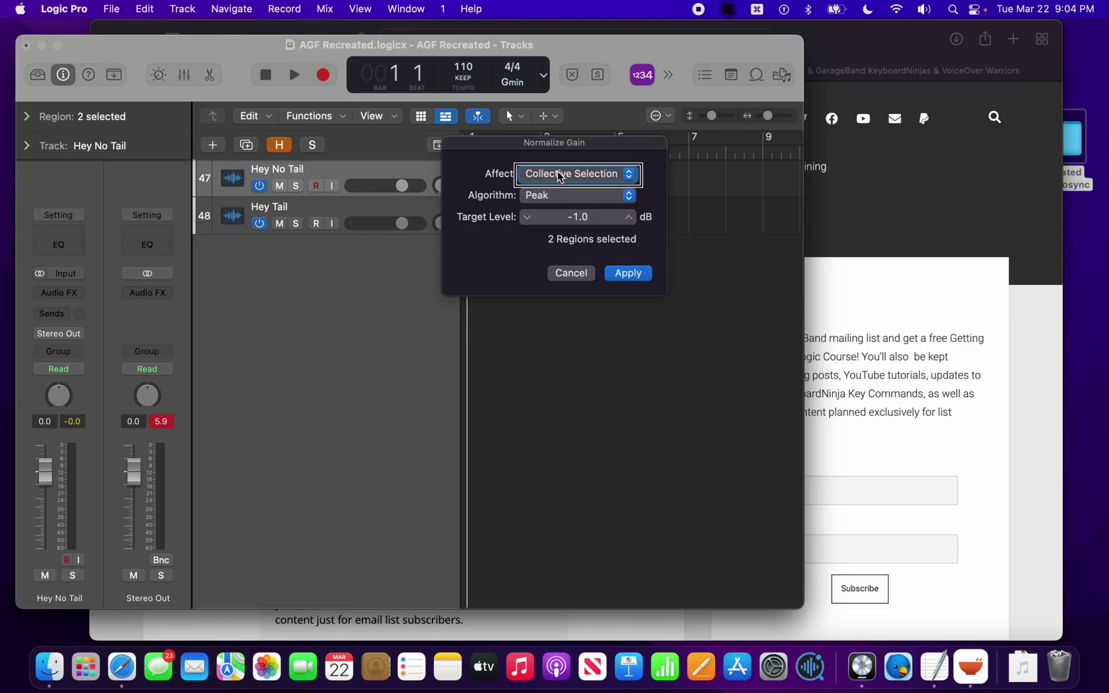
key("Tab")
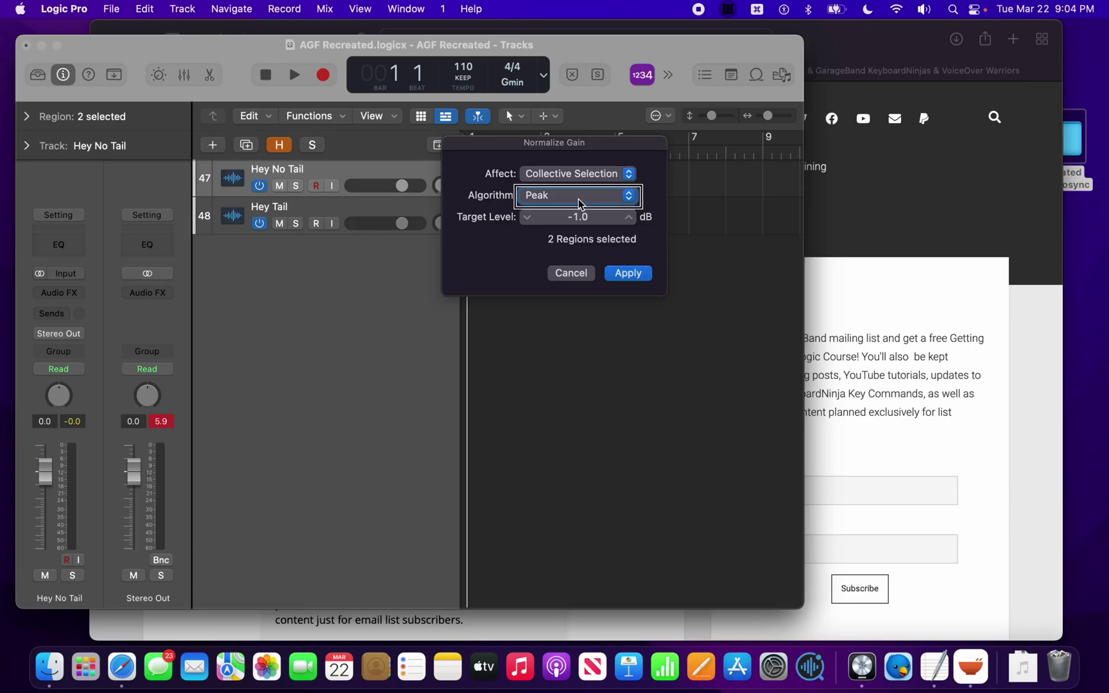
left_click(578, 201)
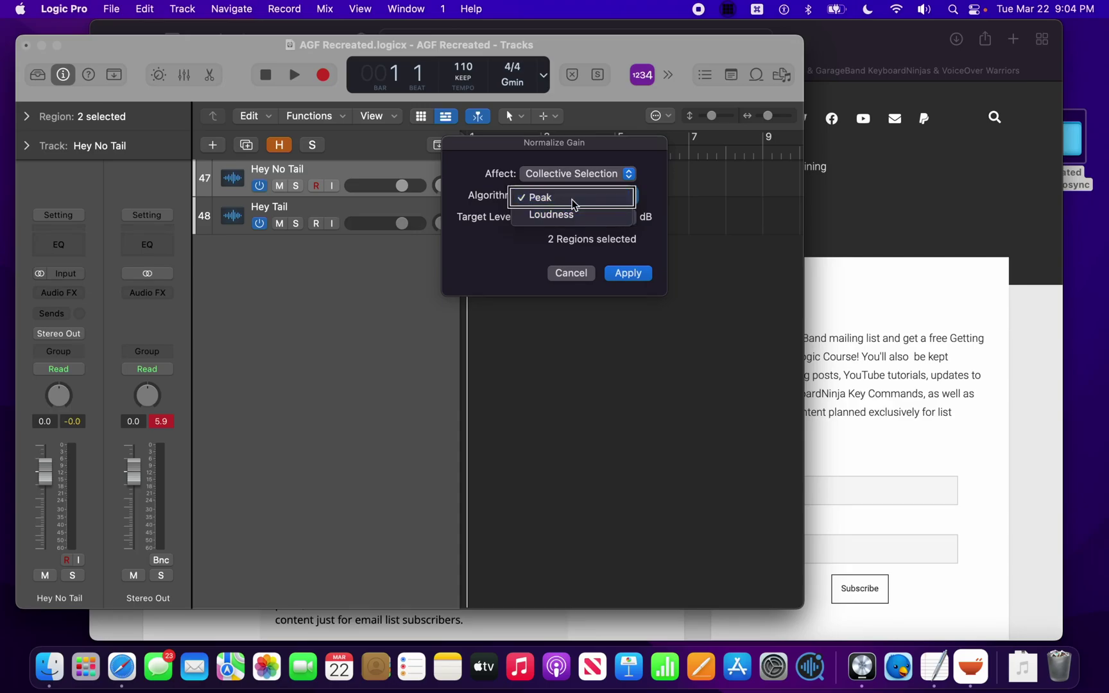
left_click(572, 202)
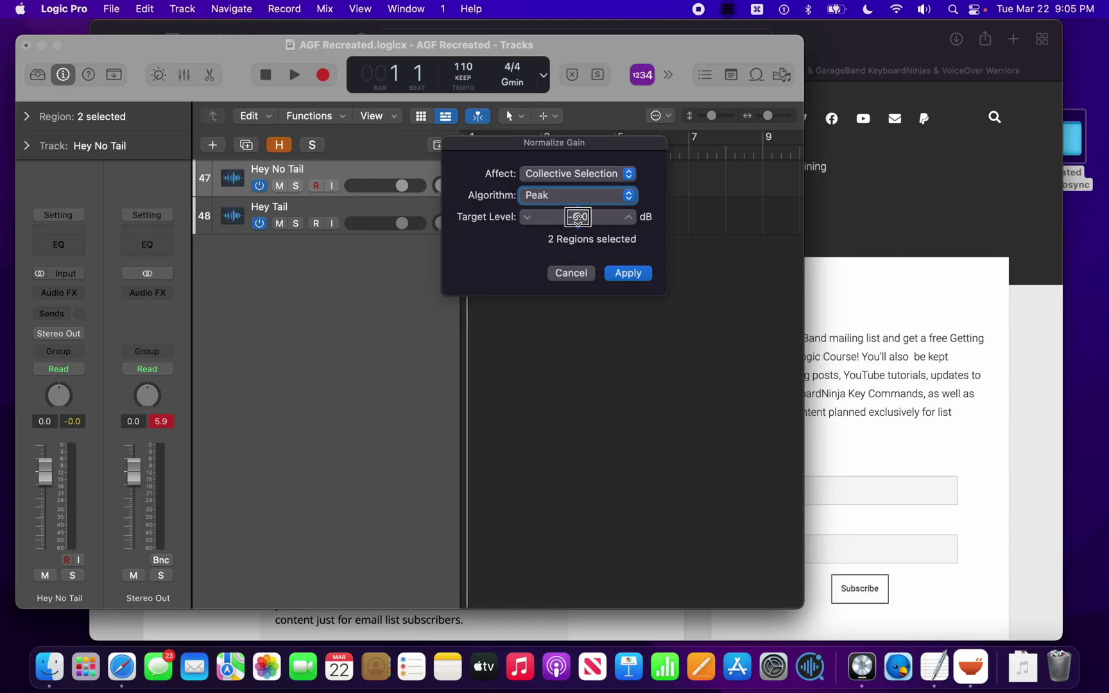
left_click_drag(578, 218, 578, 219)
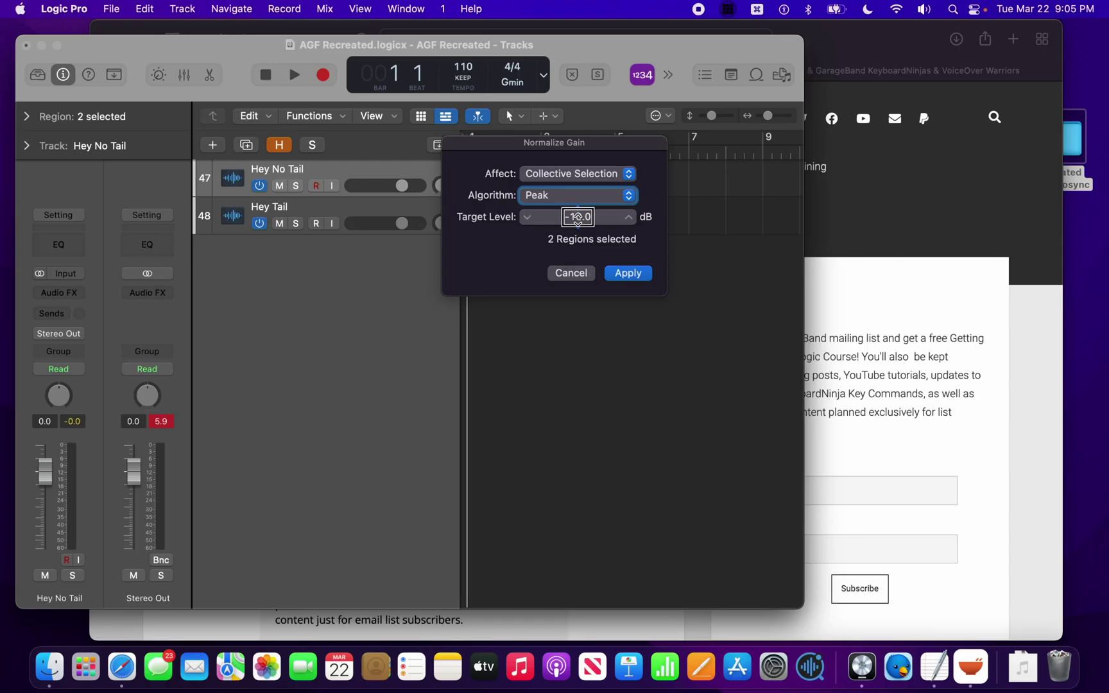
left_click(628, 274)
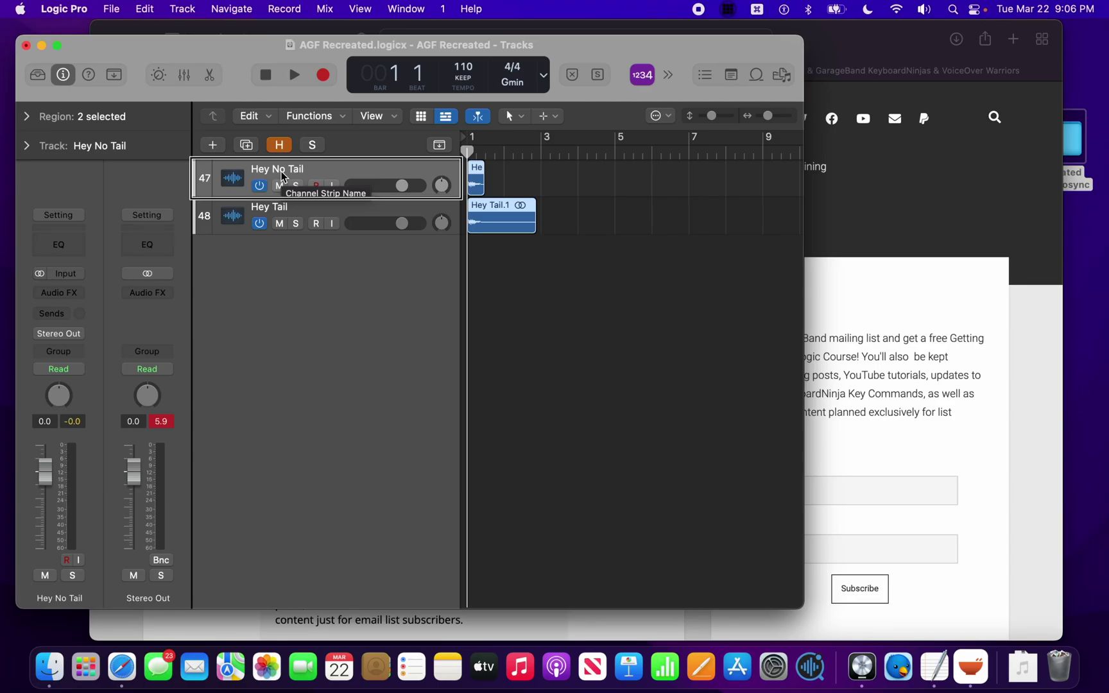
- Select only Hey No Tail, expand its Region inspector and step down to its -9.9 dB gain
left_click(282, 175)
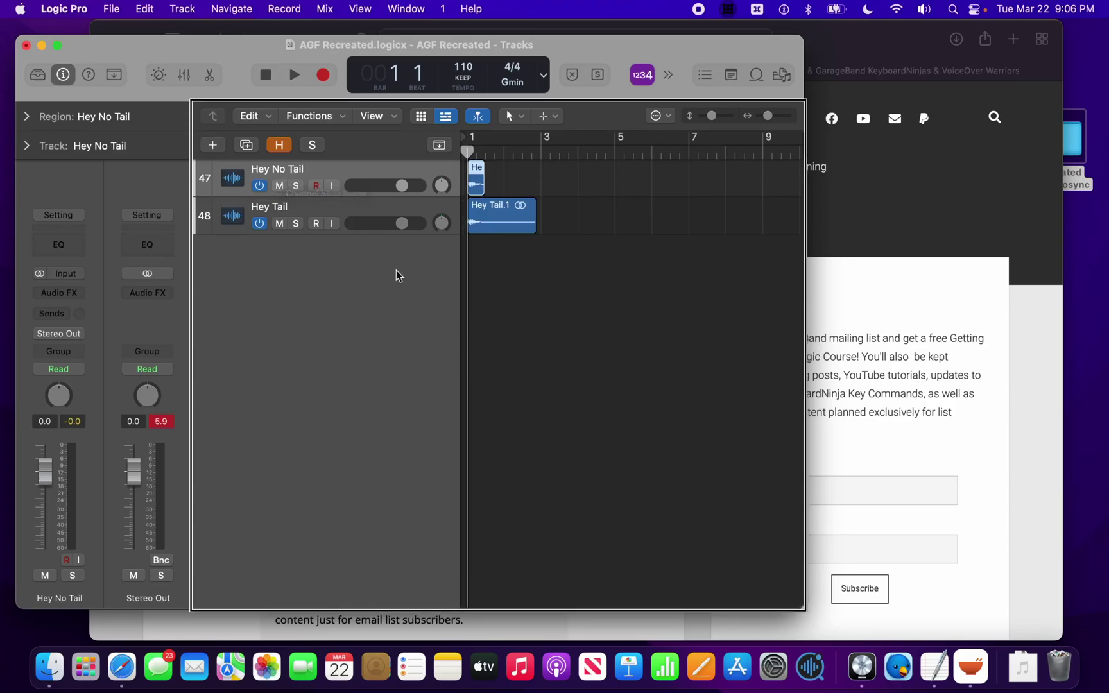
left_click(75, 273)
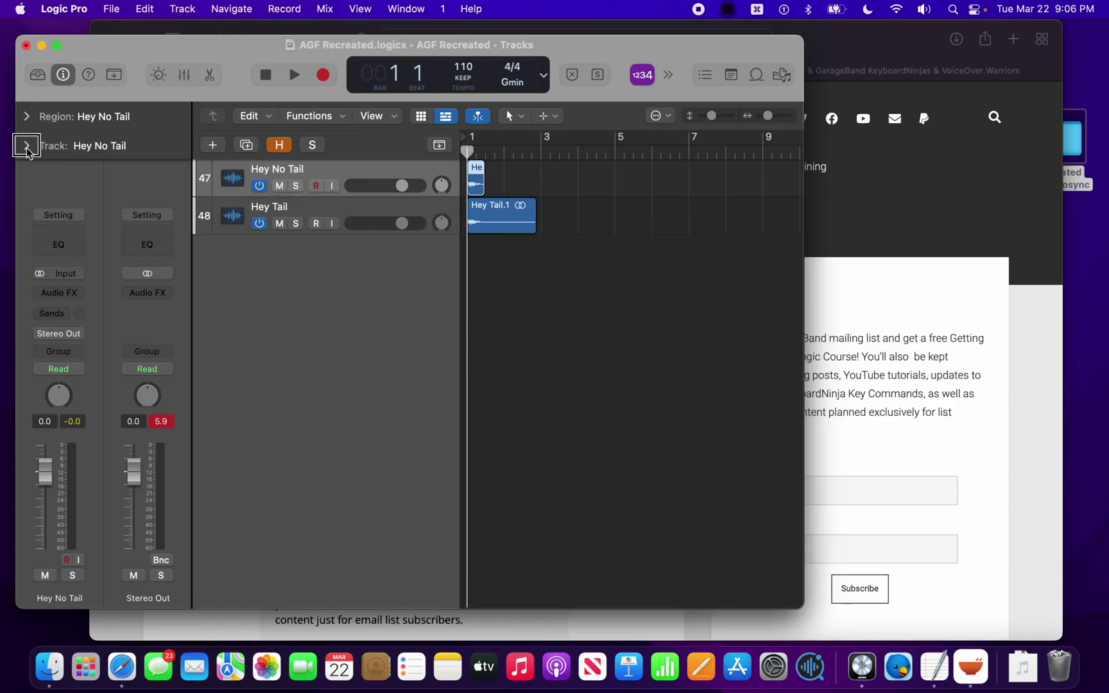
left_click(27, 116)
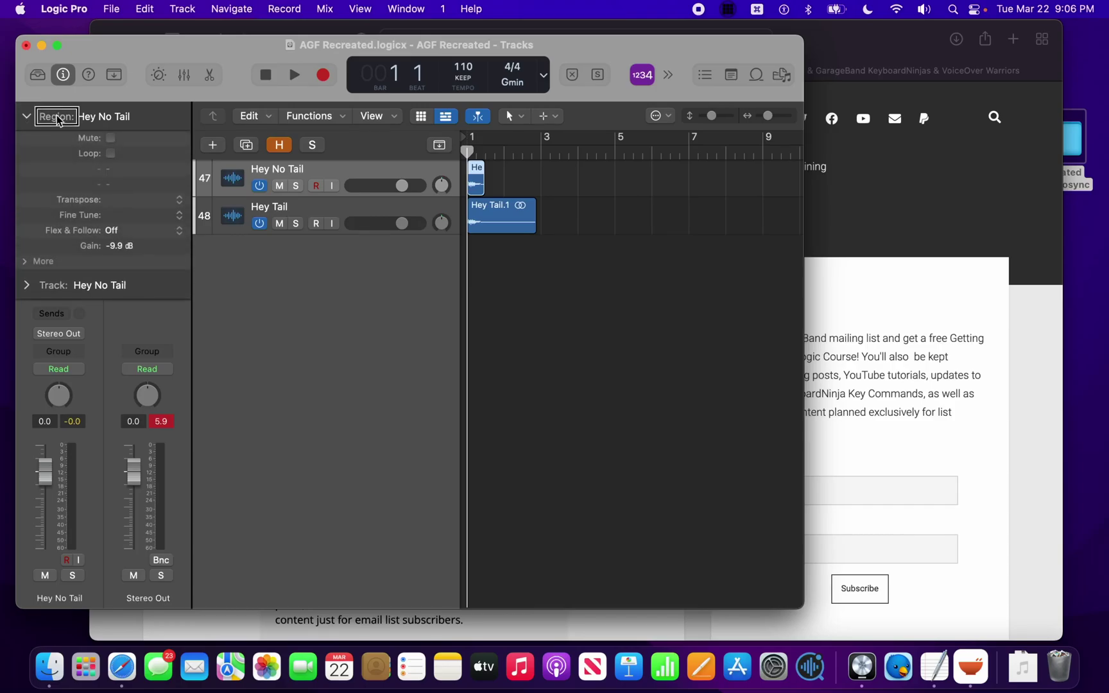
key("ctrl+alt+shift+Down")
key("ctrl+alt+Right")
key("ctrl+alt+Right")
key("ctrl+alt+Right")
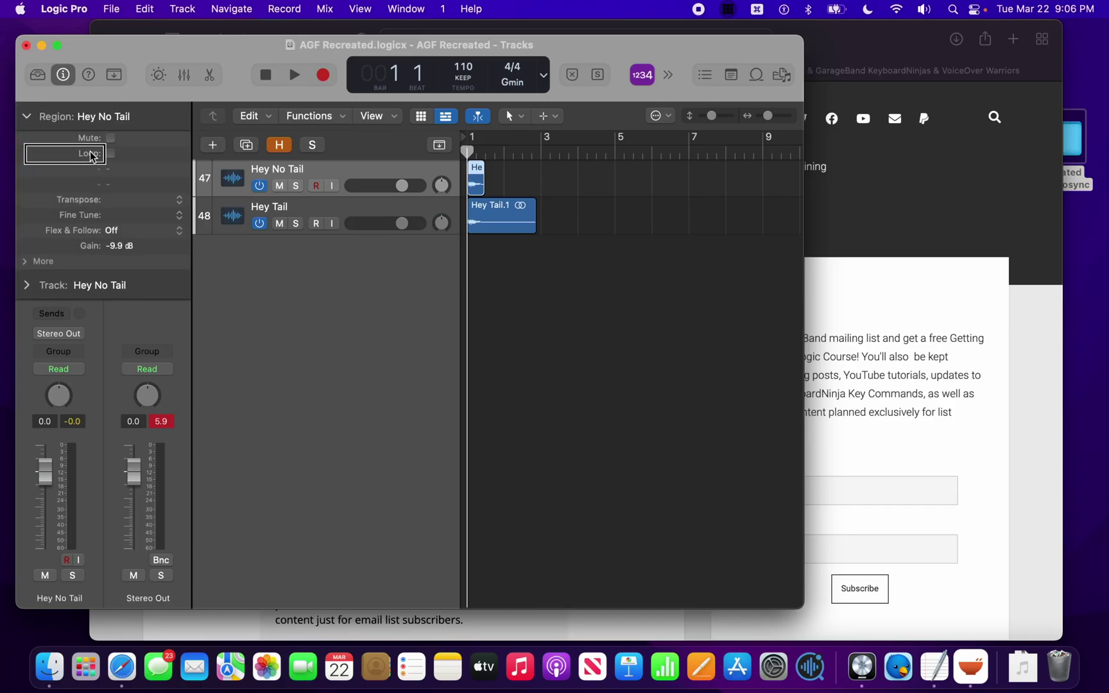
key("ctrl+alt+Right")
key("ctrl+alt+Right")
key("ctrl+alt+Right")
key("ctrl+alt+Right")
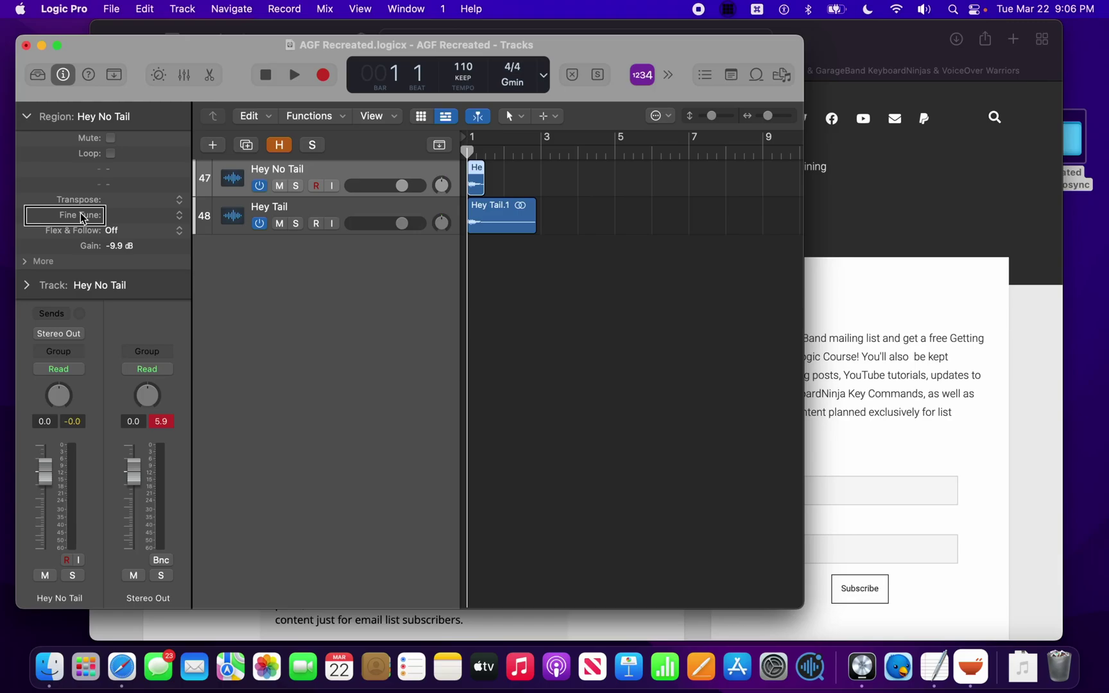
key("ctrl+alt+Right")
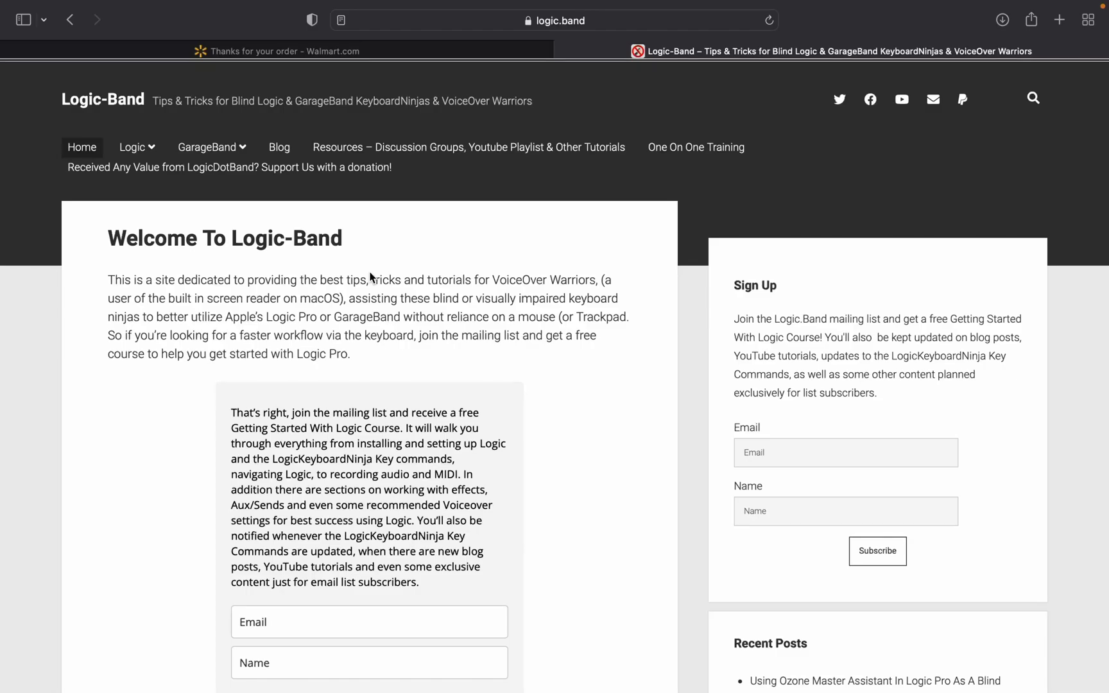
- Switch from Safari back to Logic Pro
key("super+Tab")
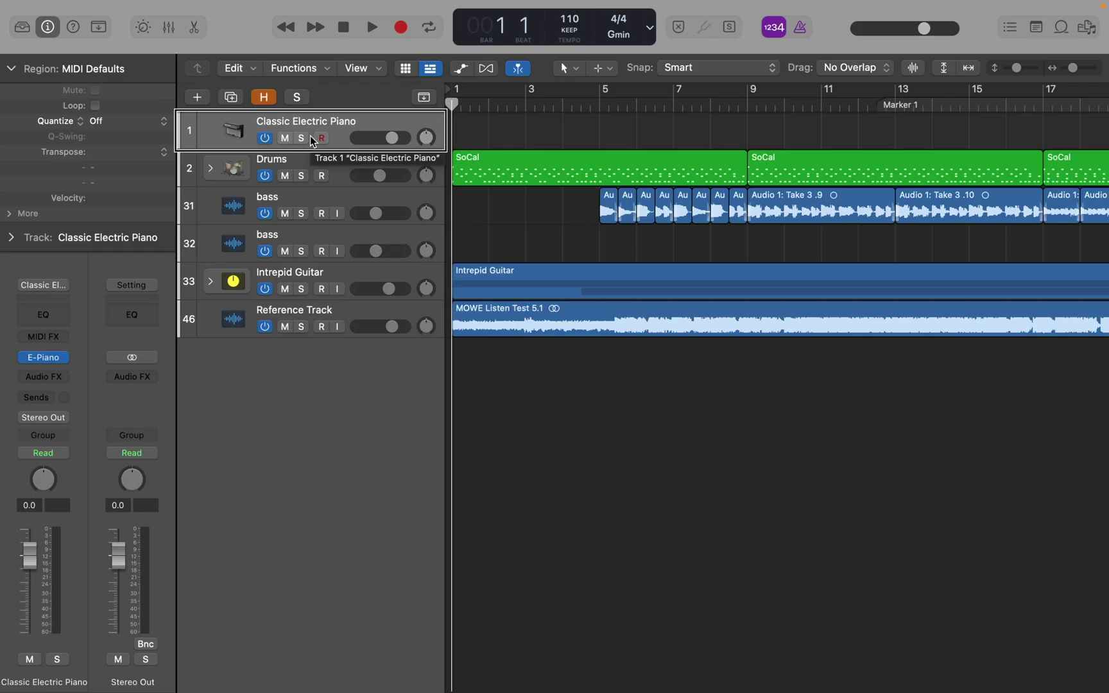
- Turn on cycle, select down through the tracks to Intrepid Guitar, and open the Mixer
key("c")
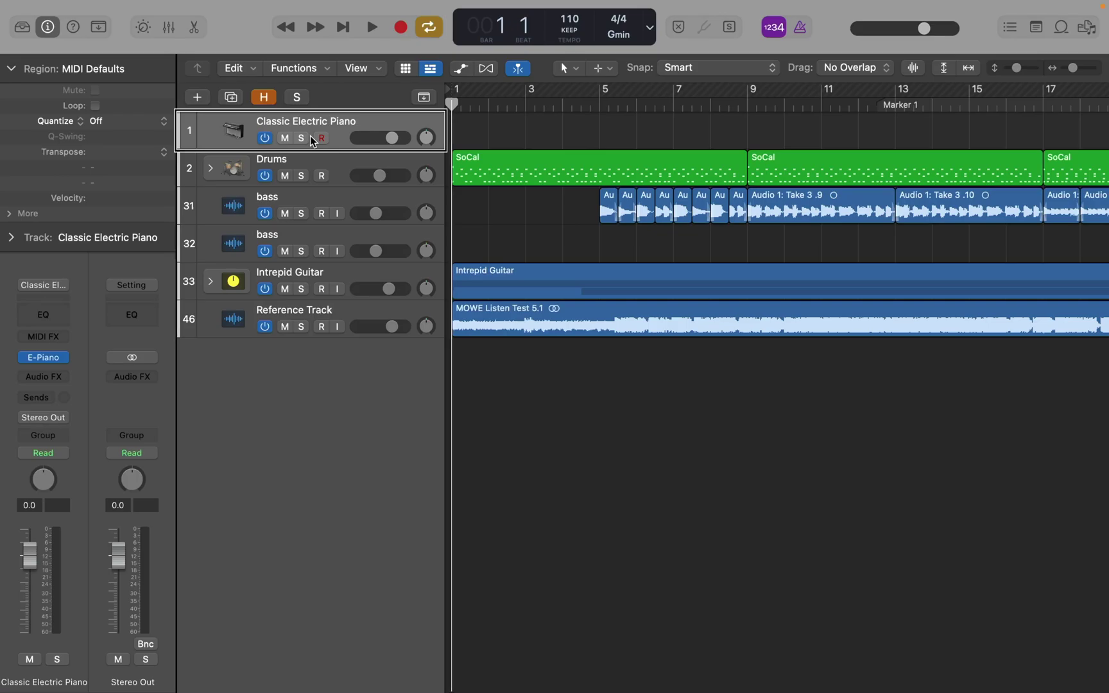
key("Down")
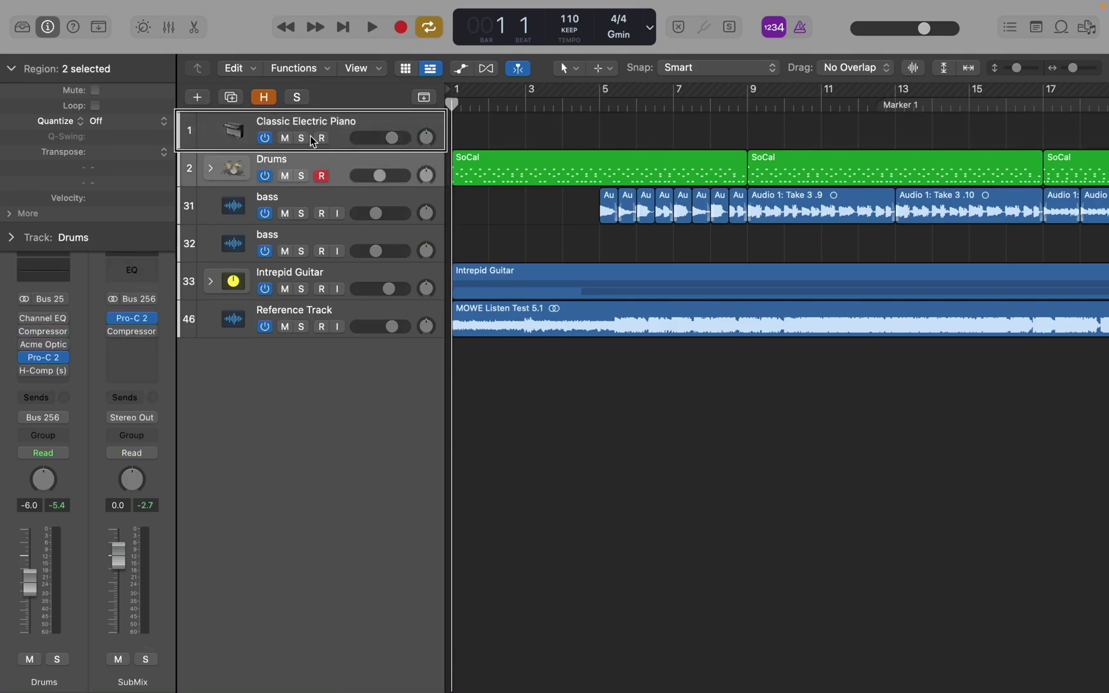
key("Down")
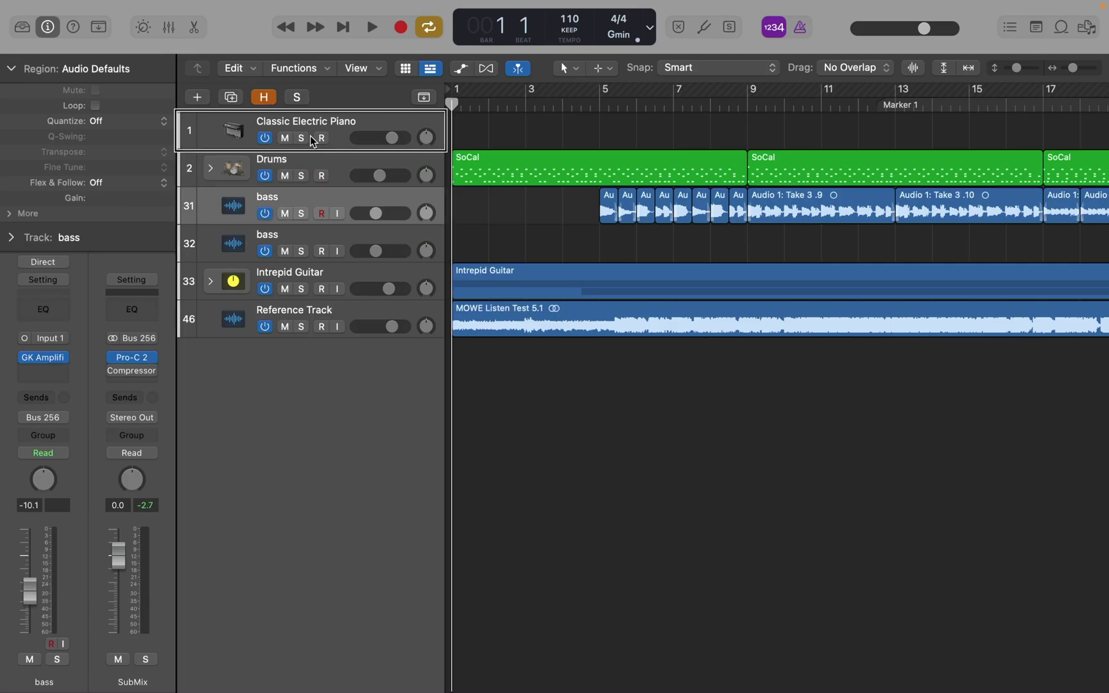
key("Down")
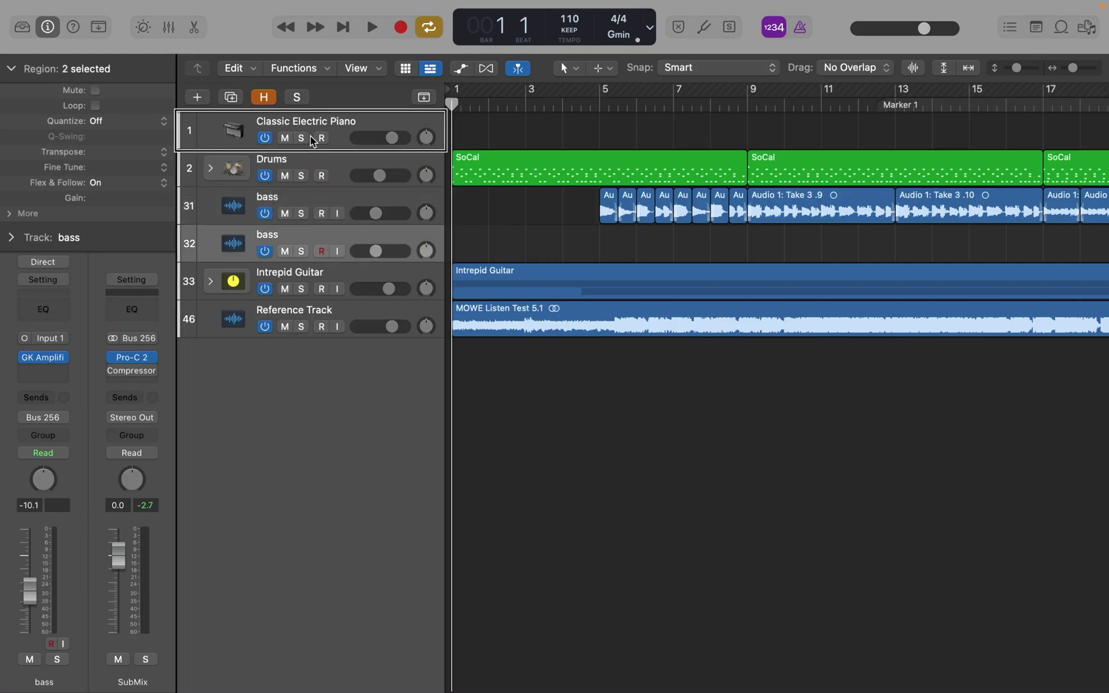
key("Down")
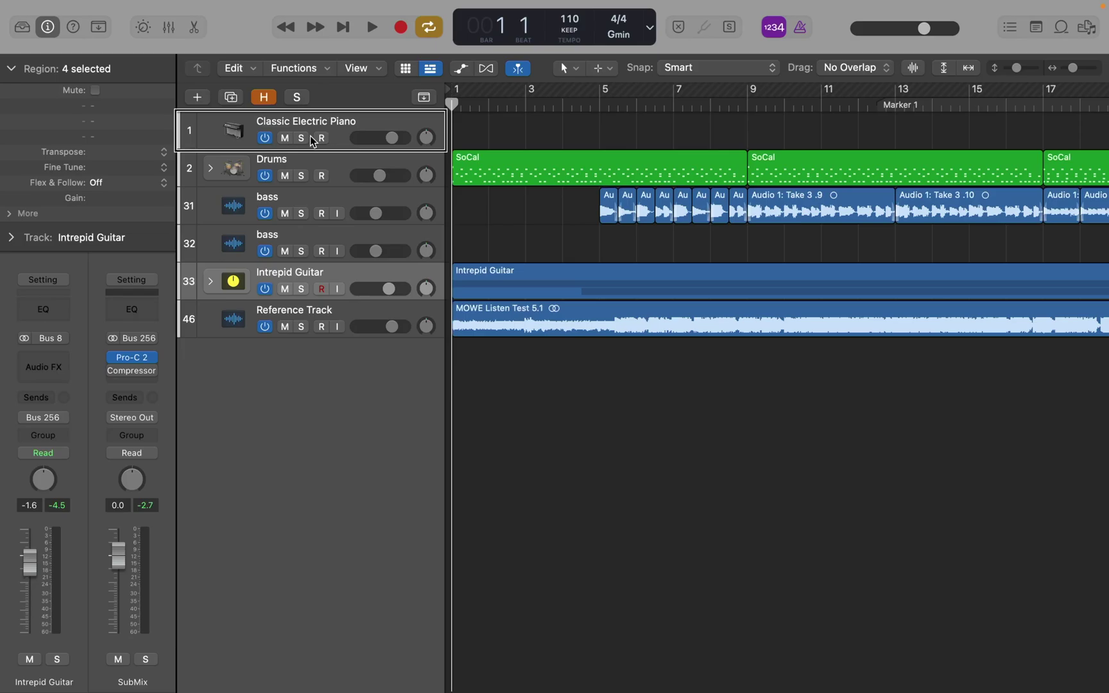
key("x")
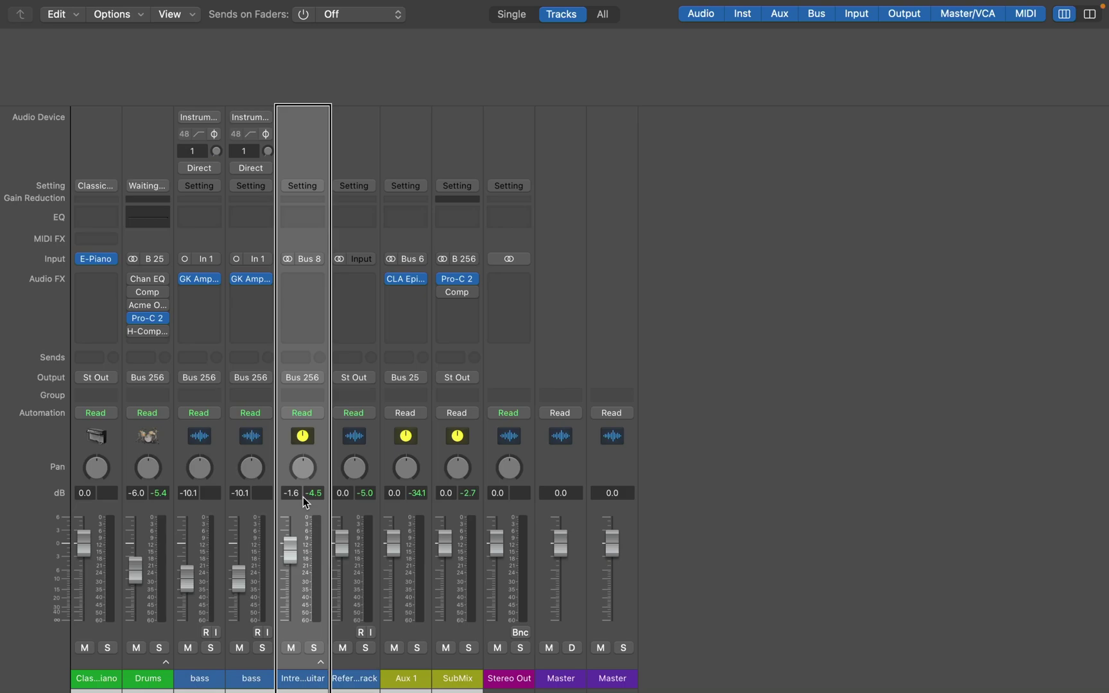
- Select the Reference Track, Aux 1 and SubMix channel strips in turn, then close the Mixer
left_click(354, 498)
left_click(408, 502)
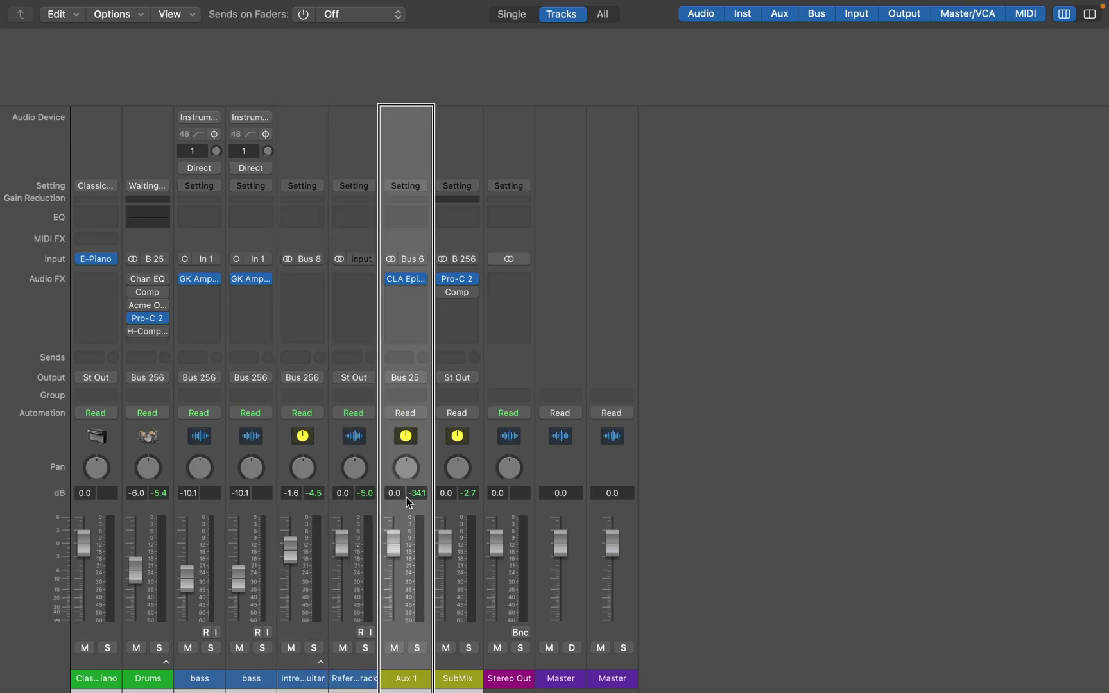
left_click(458, 503)
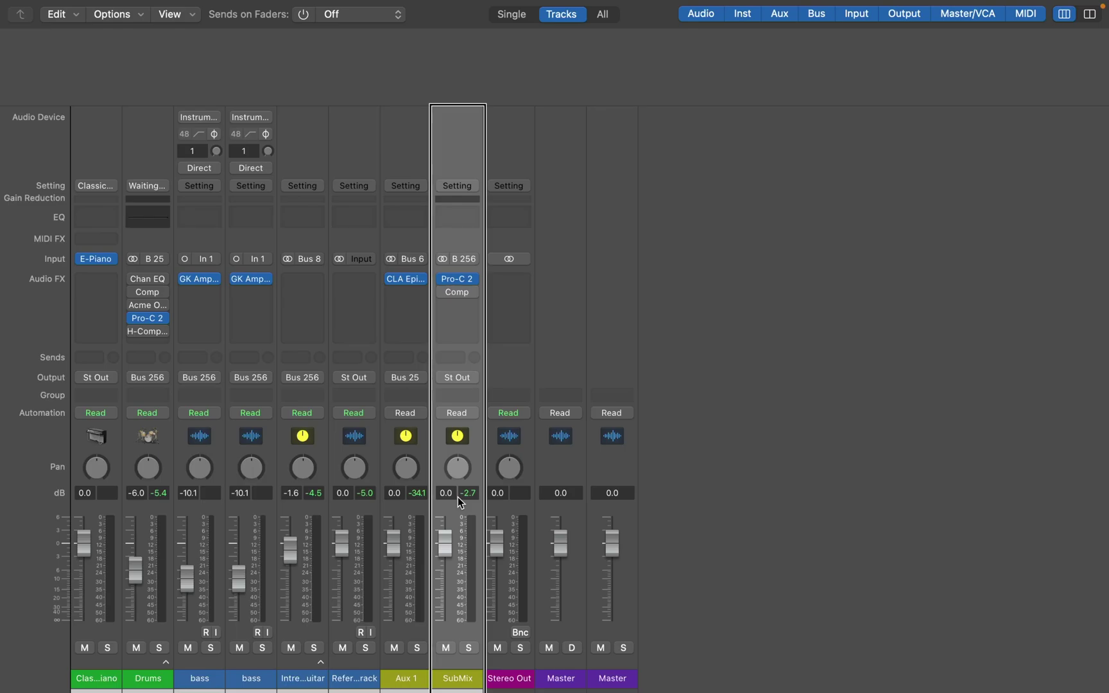
key("super+w")
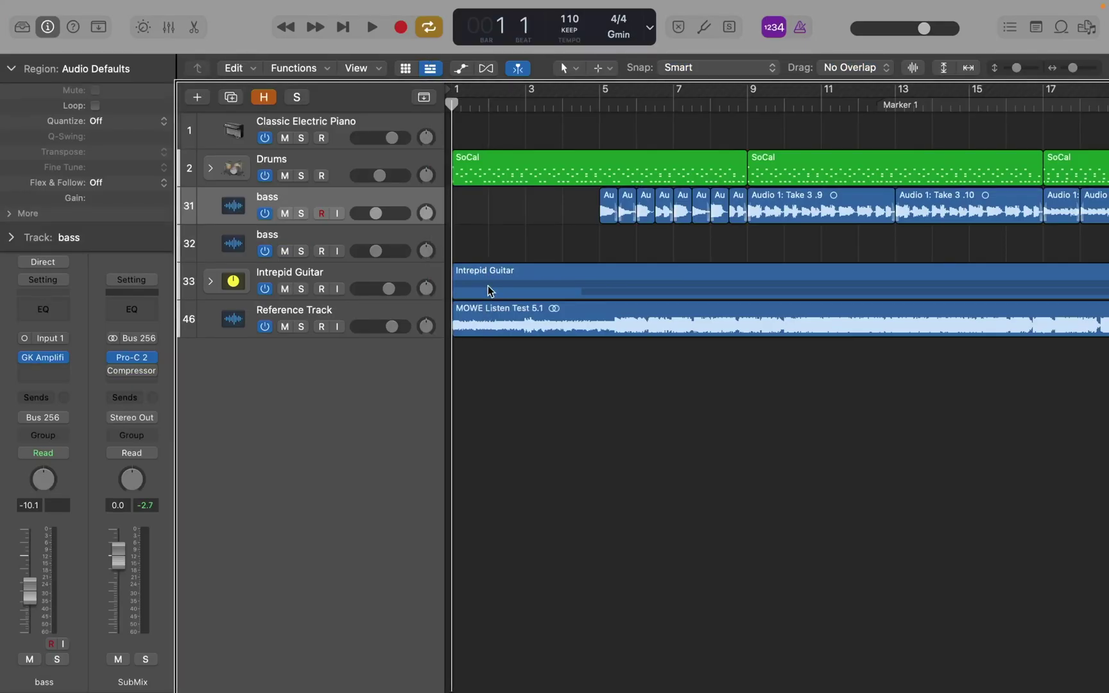
left_click(311, 292)
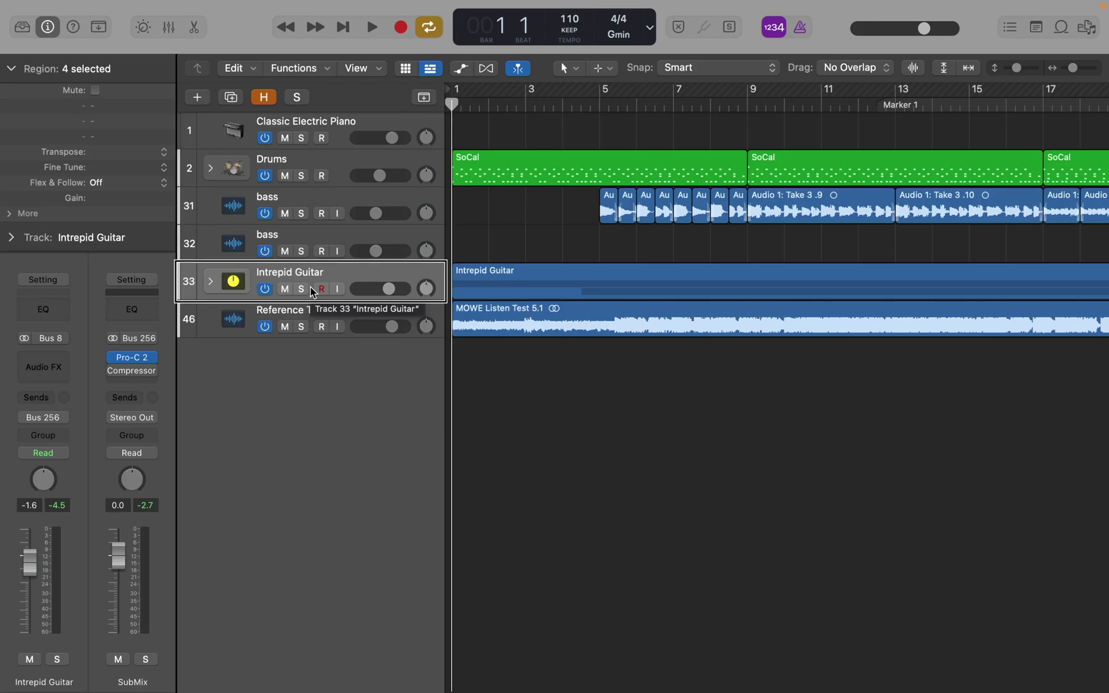
left_click(312, 330)
key("space")
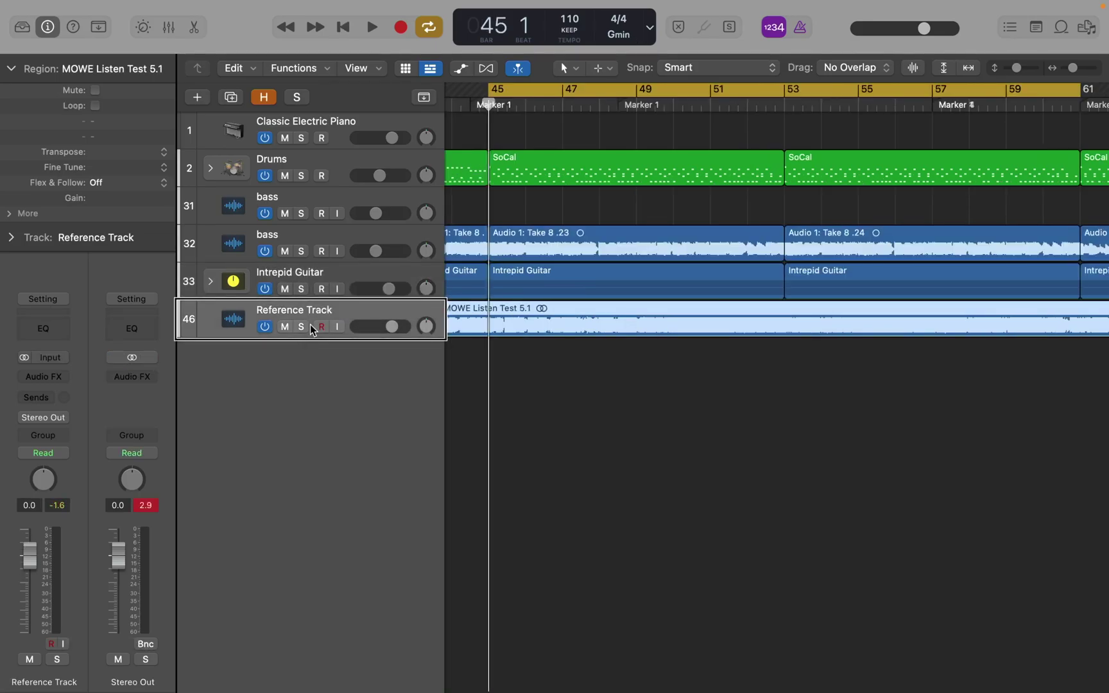
key("ctrl+m")
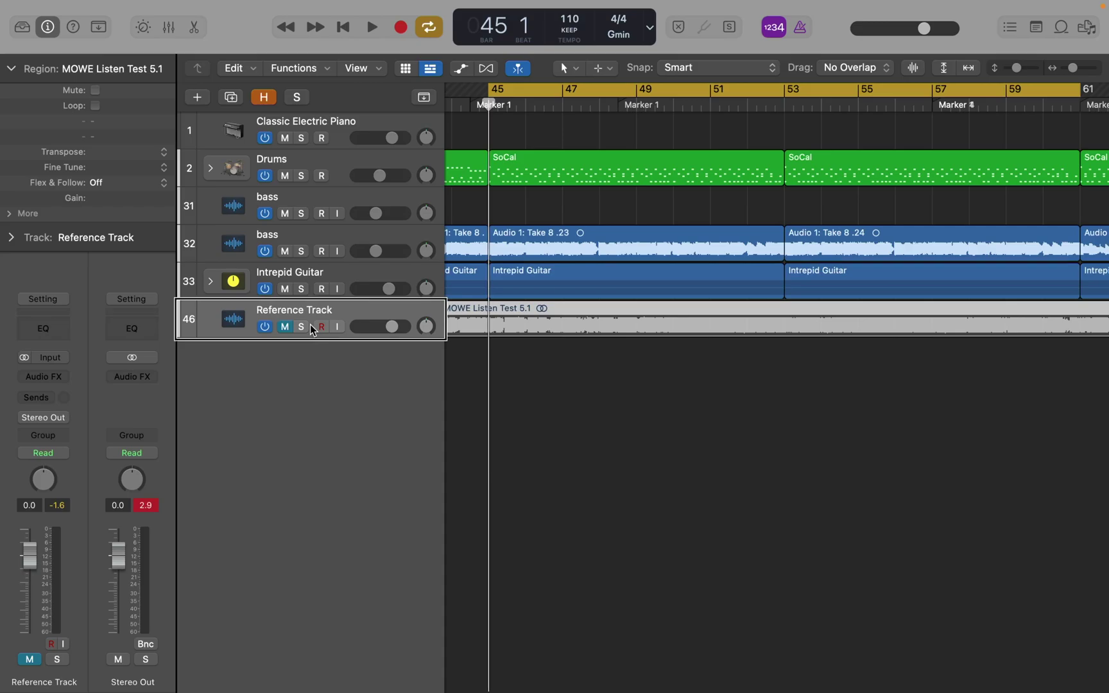
key("space")
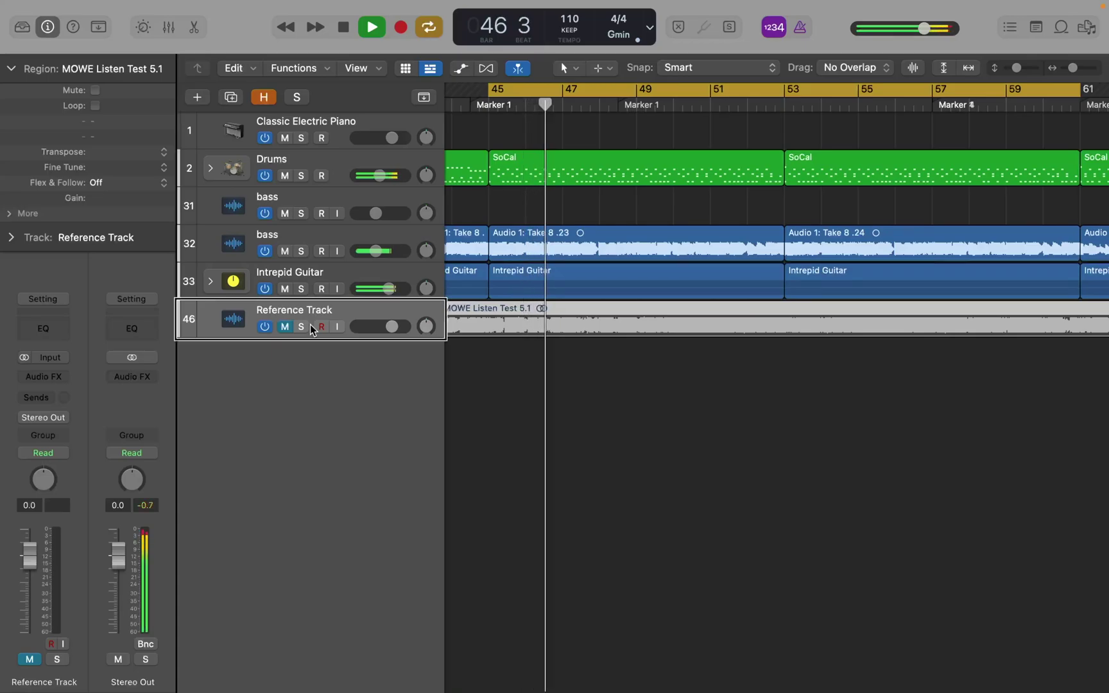
key("space")
left_click(309, 326)
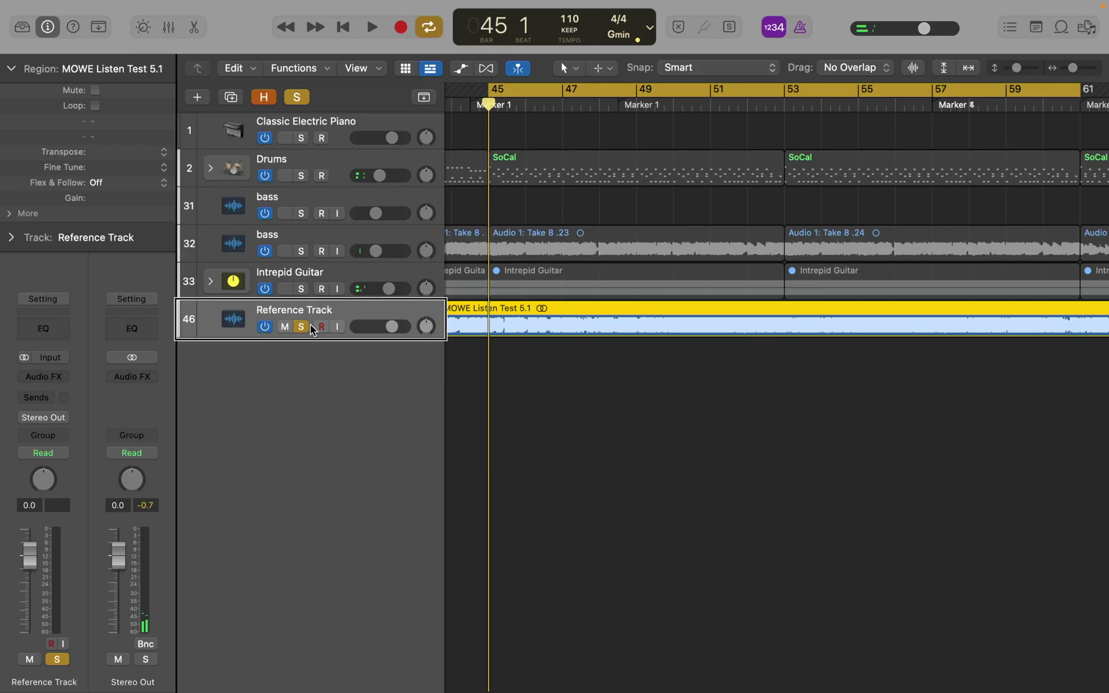
key("space")
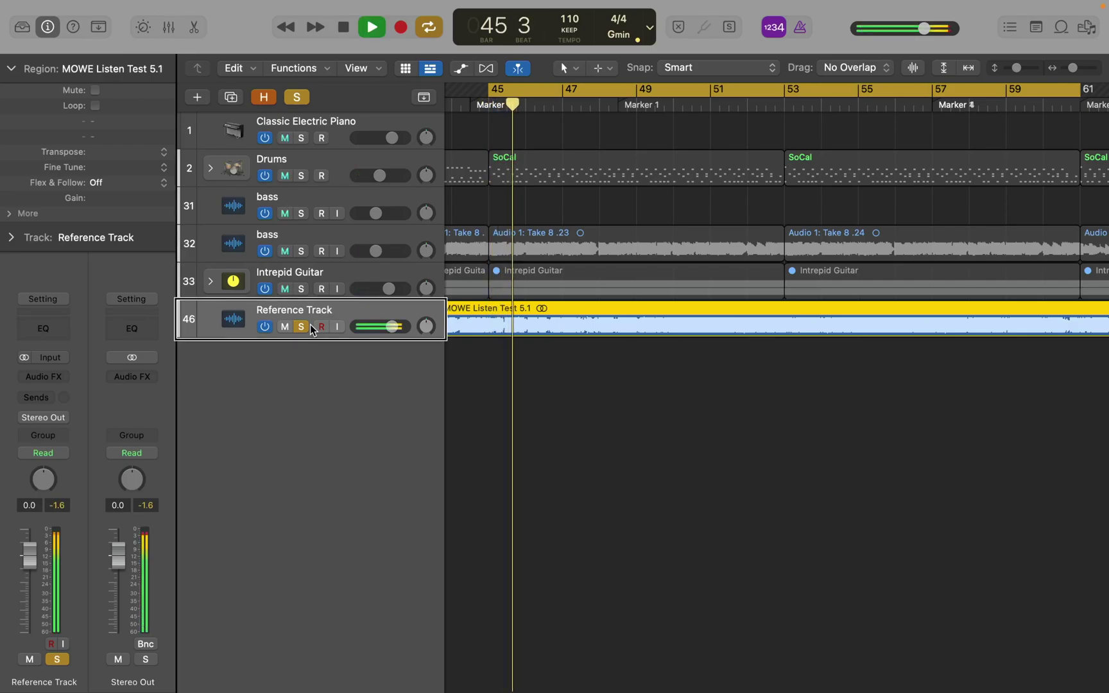
key("space")
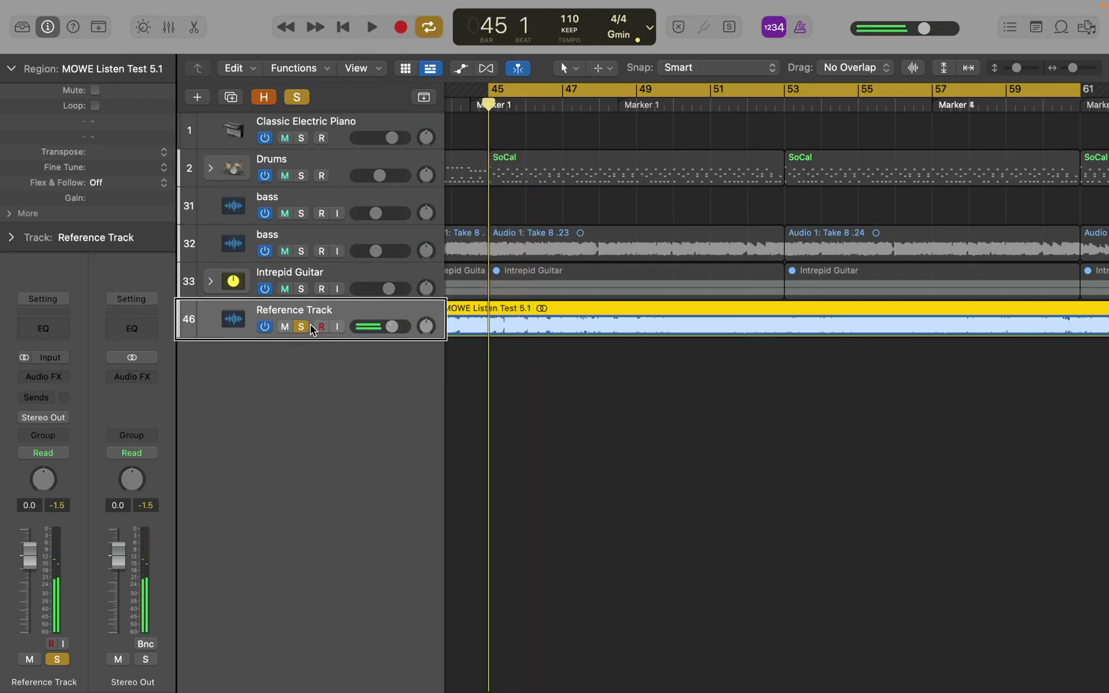
left_click(312, 329)
key("ctrl+m")
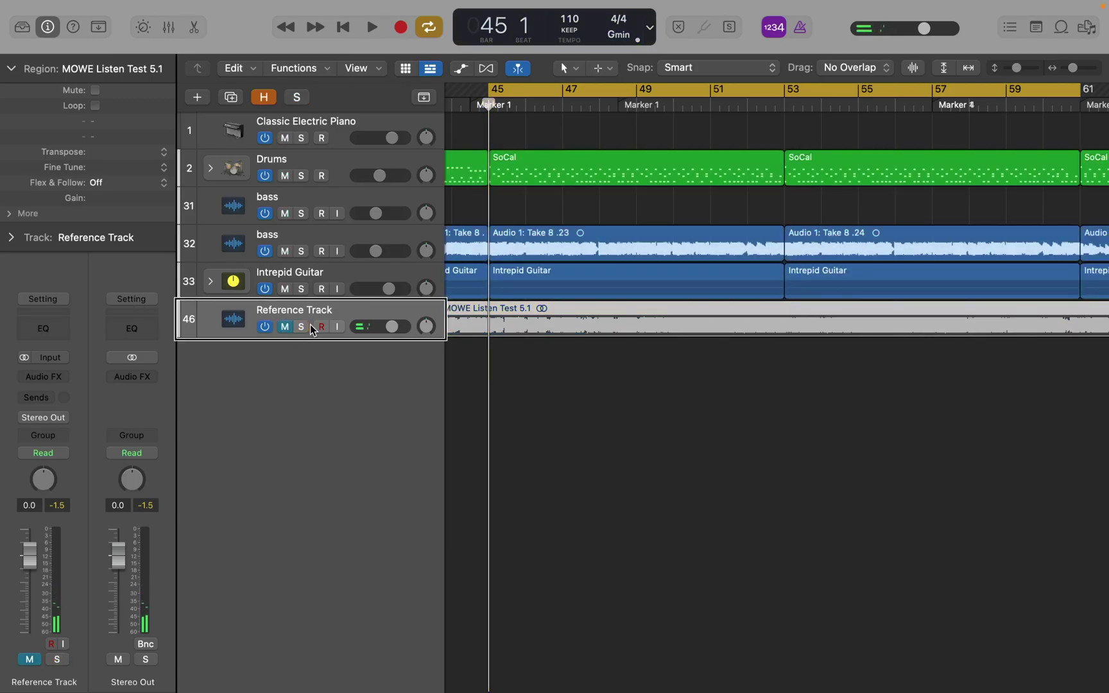
key("space")
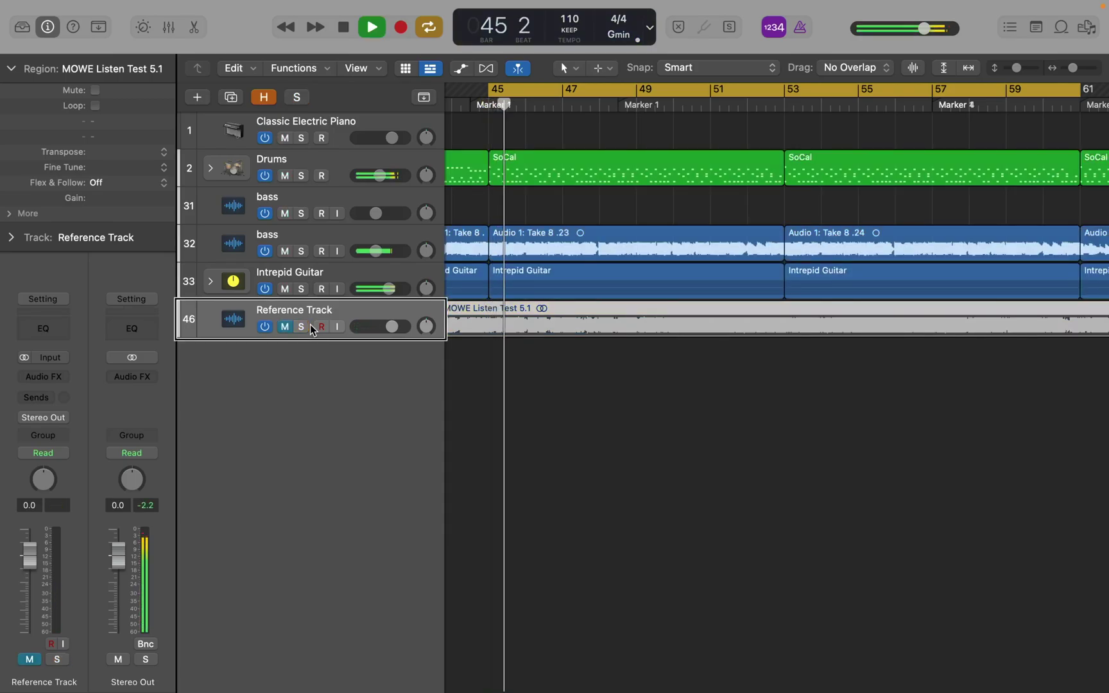
key("space")
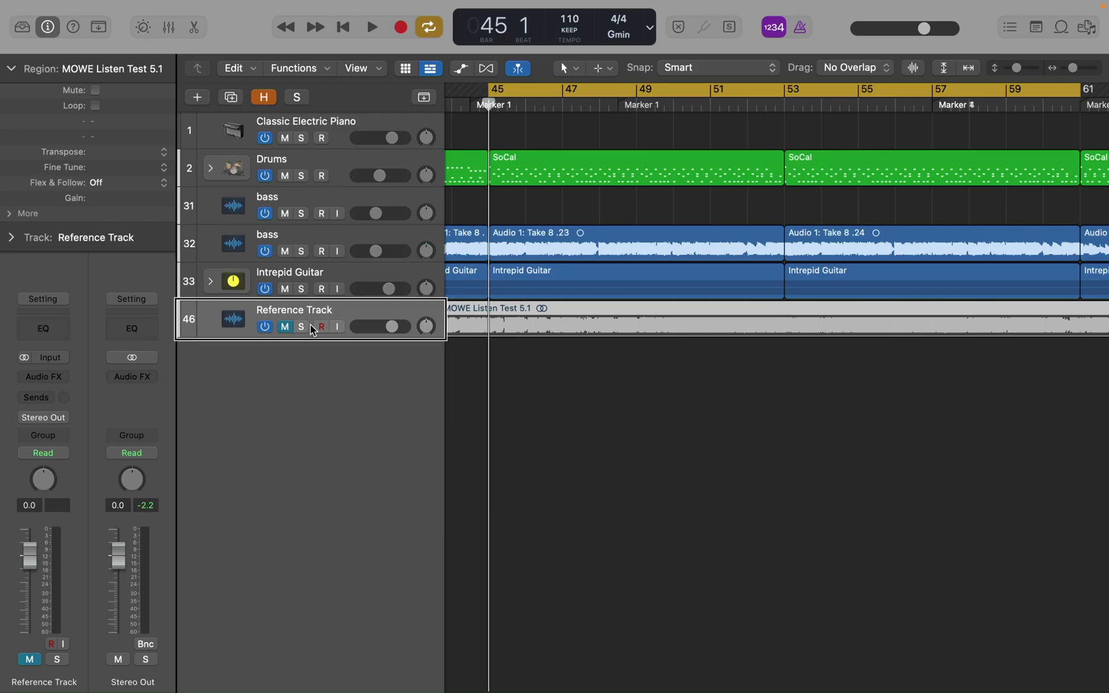
key("space")
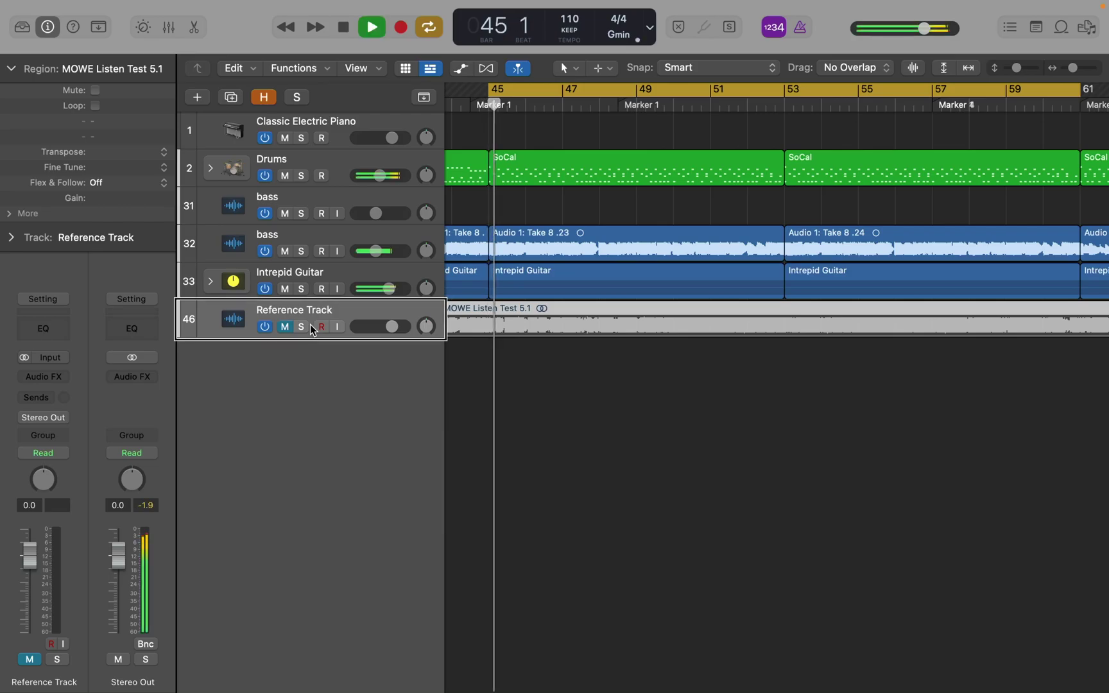
left_click(310, 327)
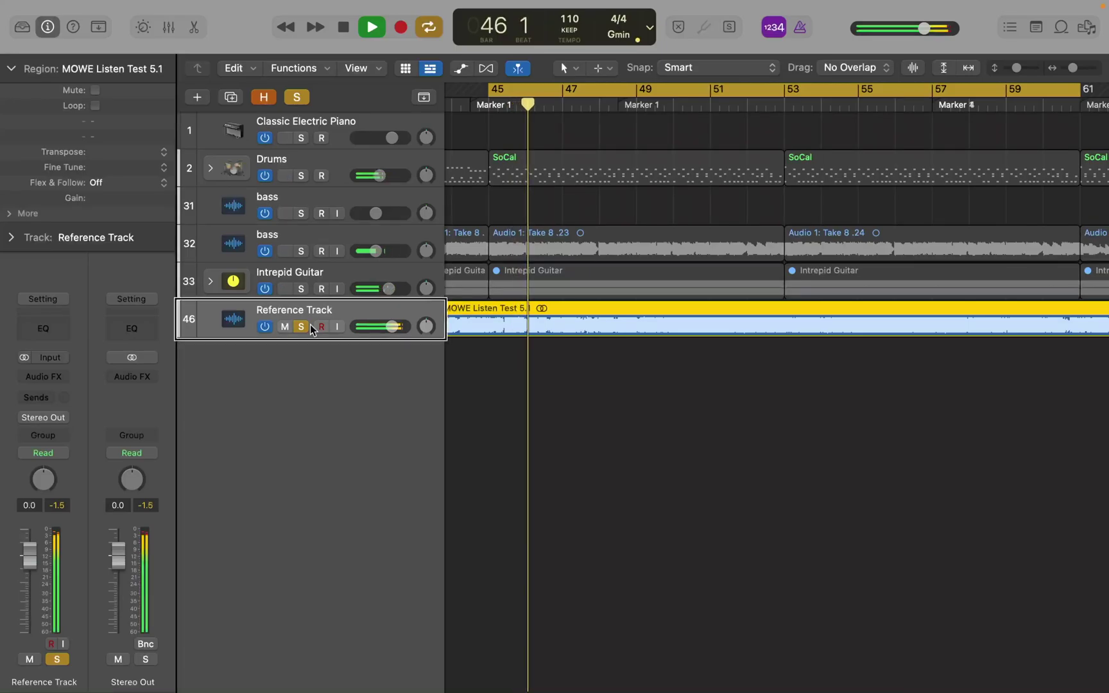
left_click(310, 327)
left_click(311, 327)
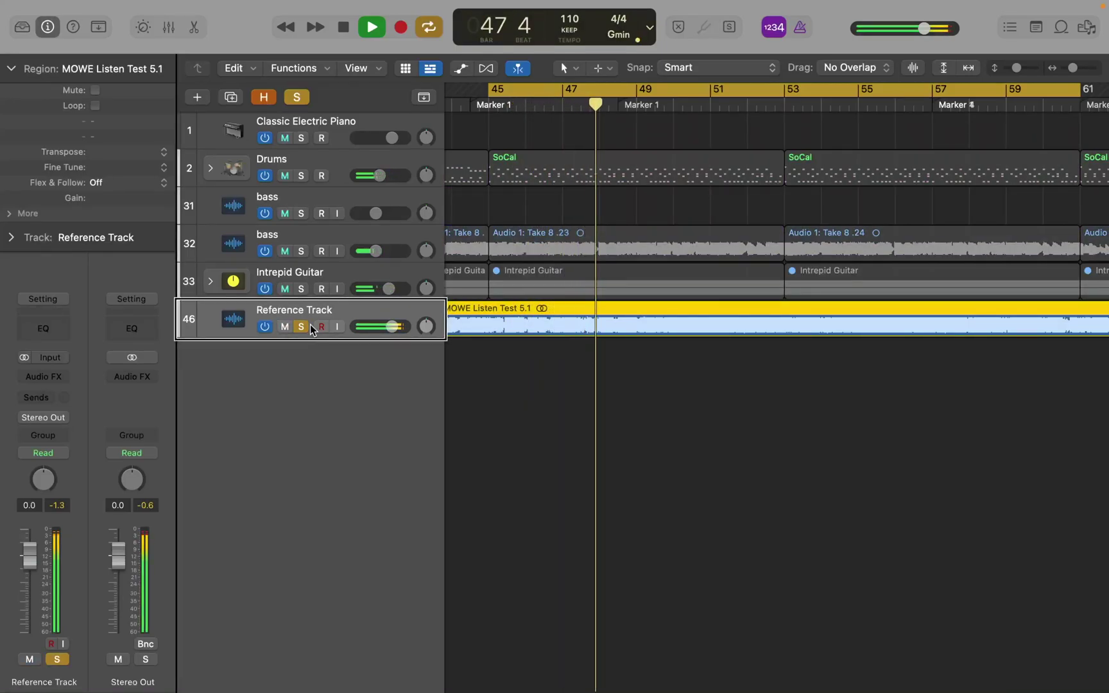
left_click(311, 327)
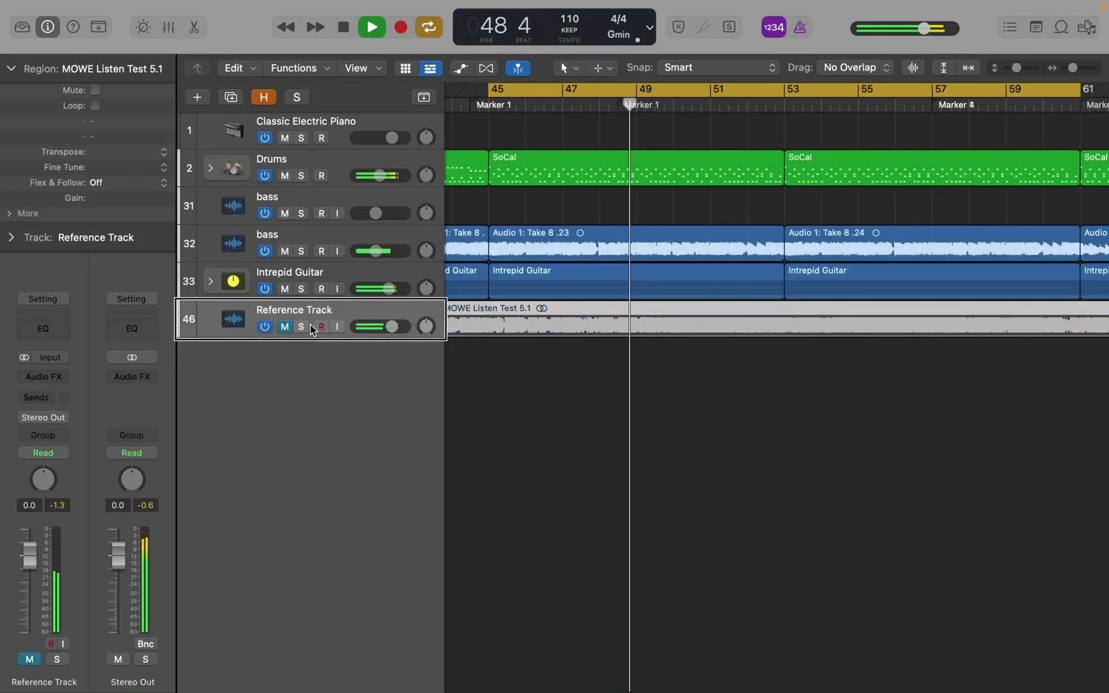
left_click(311, 328)
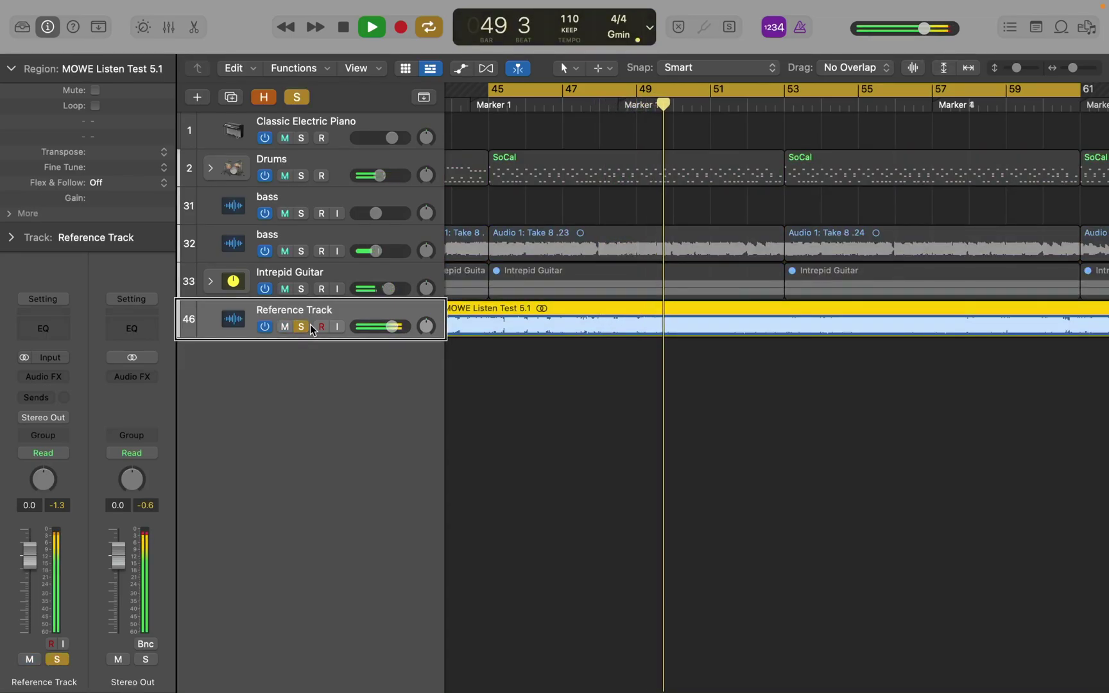
left_click(311, 327)
left_click(311, 328)
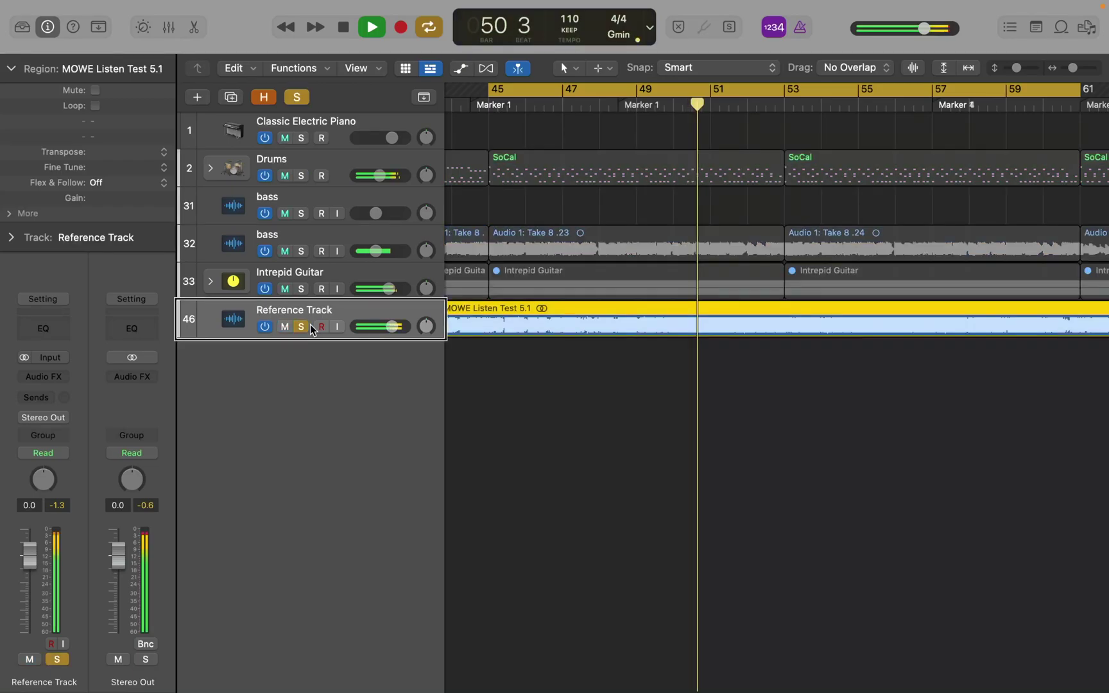
left_click(311, 328)
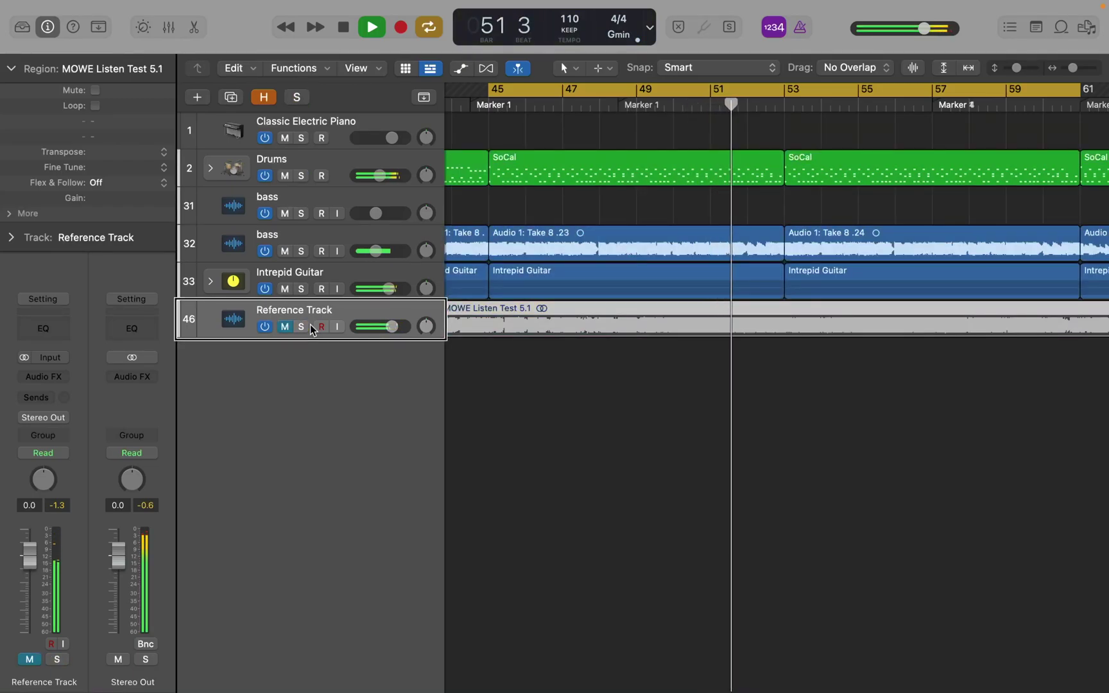
key("space")
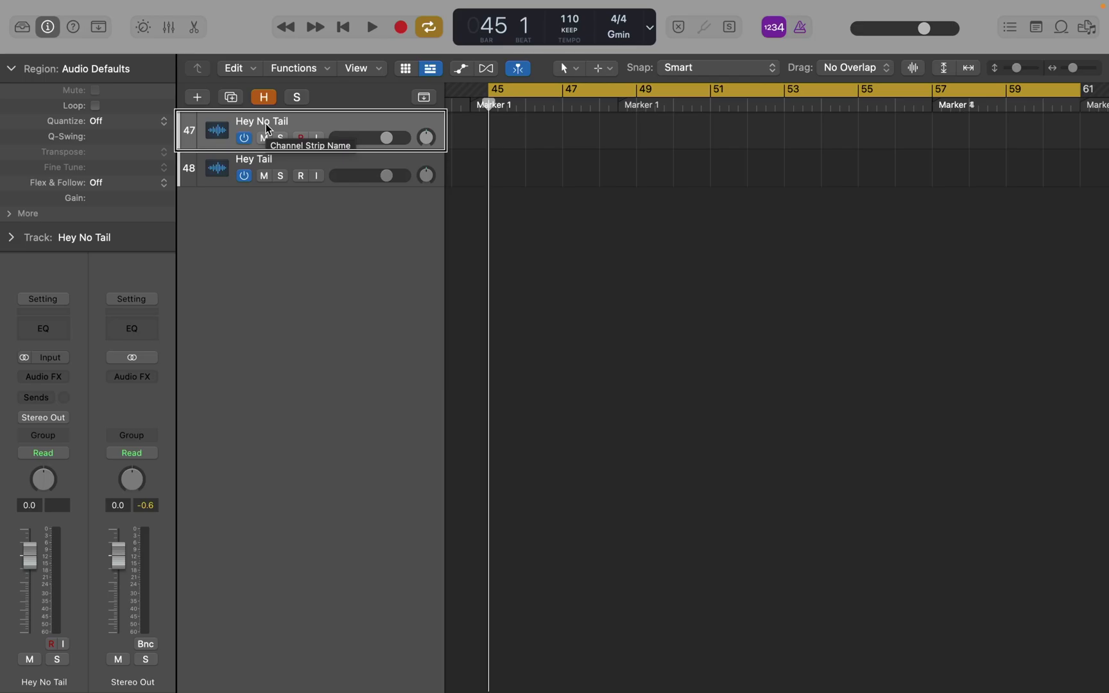
- Open the Bounce dialog for AGF Recreated and move focus to the start position
key("super+b")
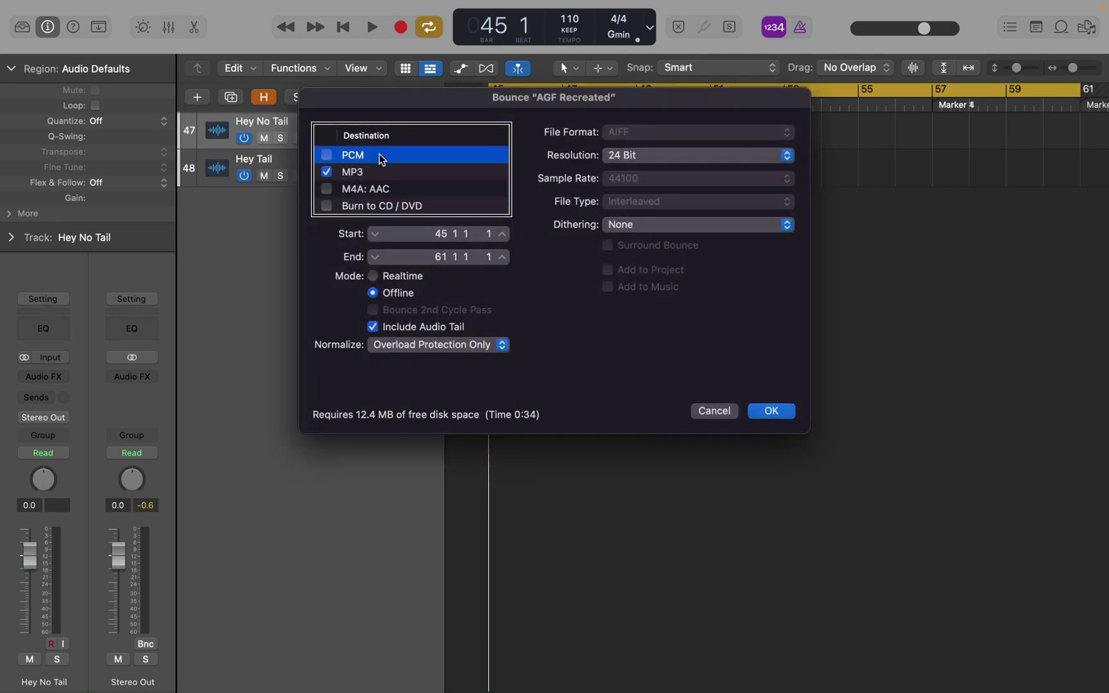
key("Tab")
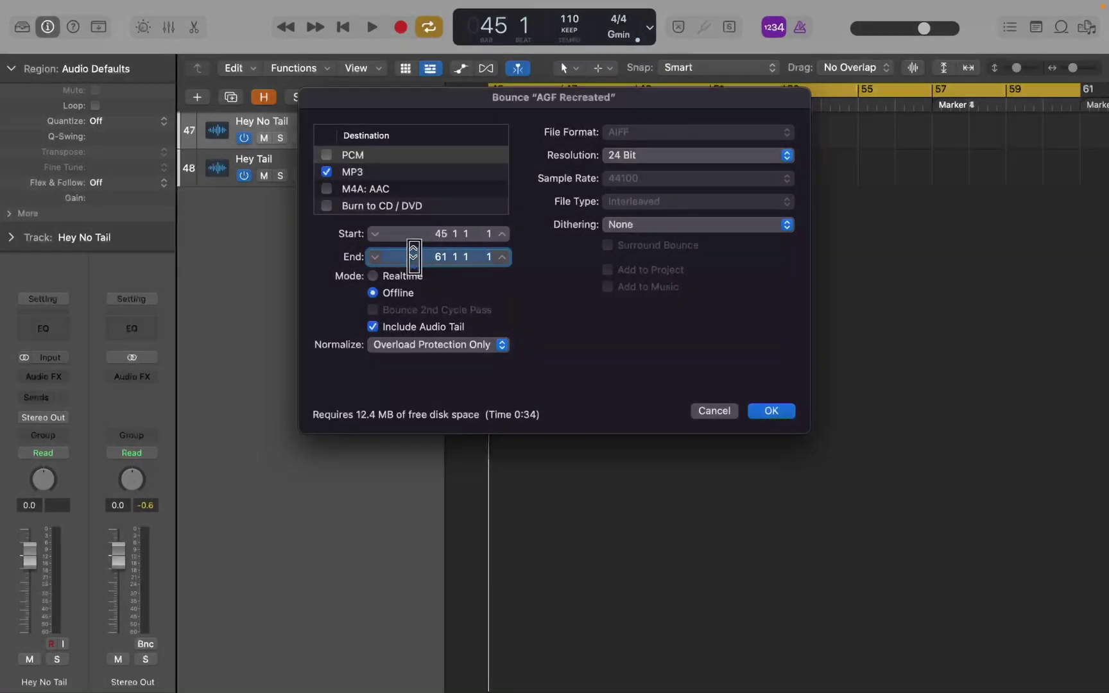
- Cancel the Bounce dialog without bouncing and select the Hey No Tail track
left_click(713, 411)
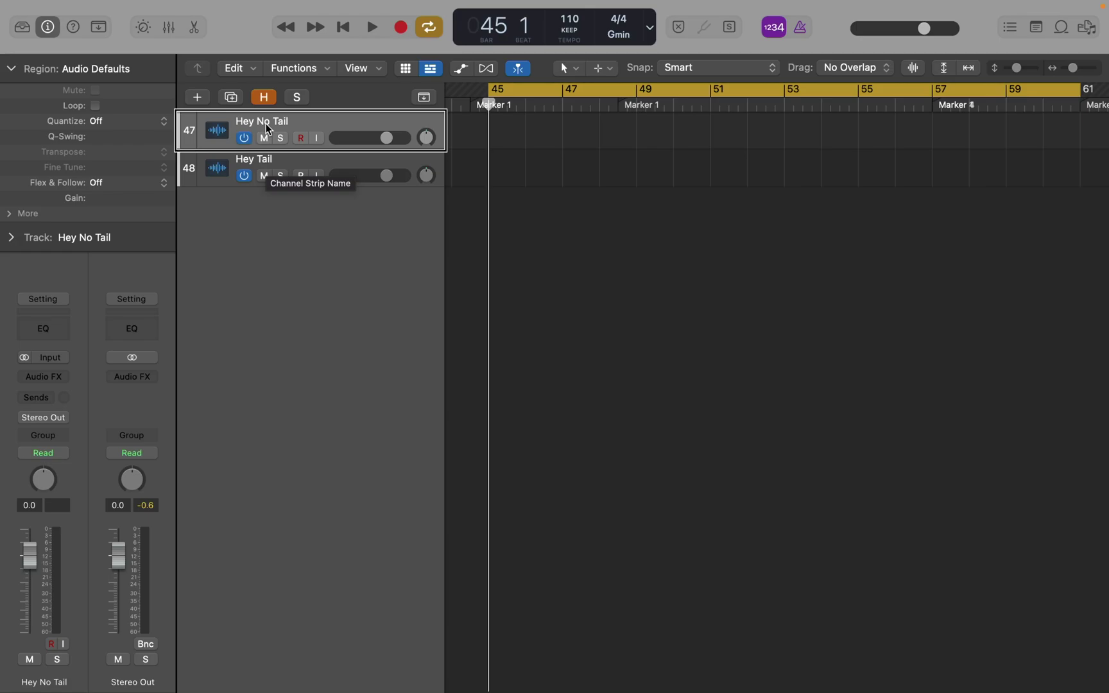
left_click(268, 166)
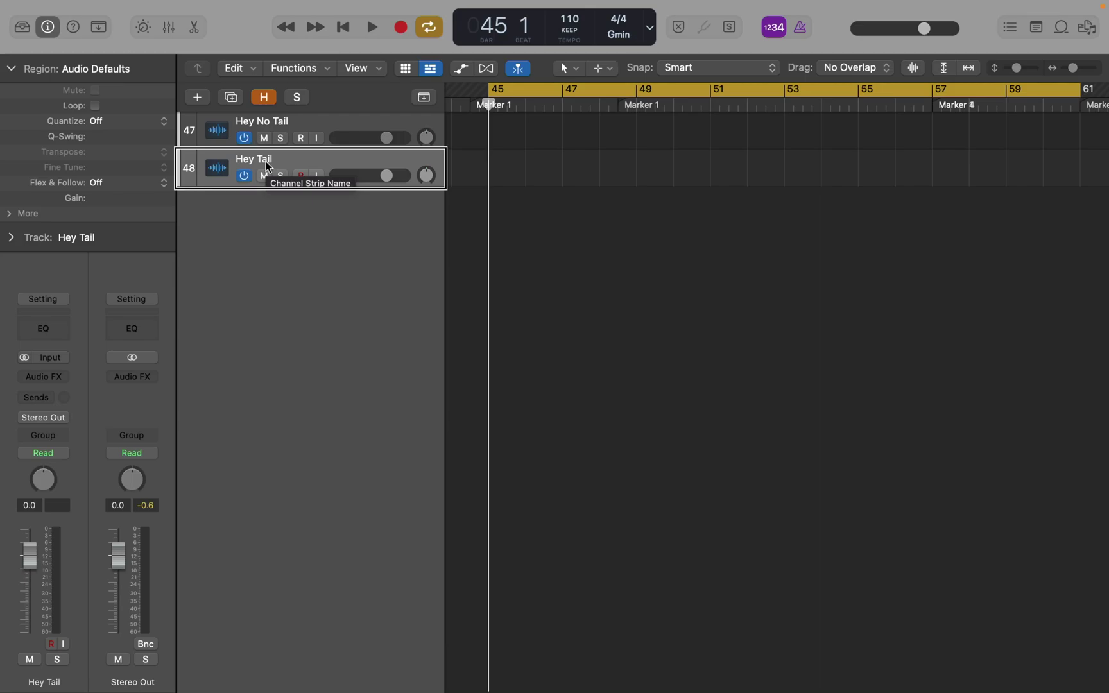
left_click(266, 123)
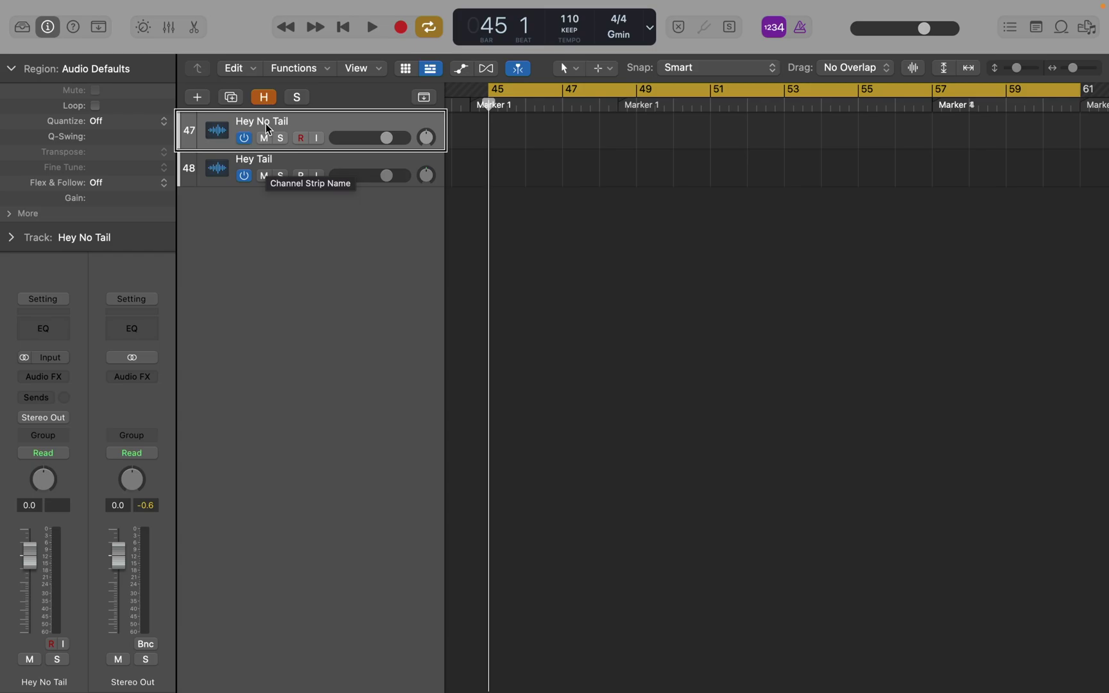
- Play Hey No Tail soloed from bar 1 with cycle off, then release the solo
key("Return")
key("c")
key("space")
key("s")
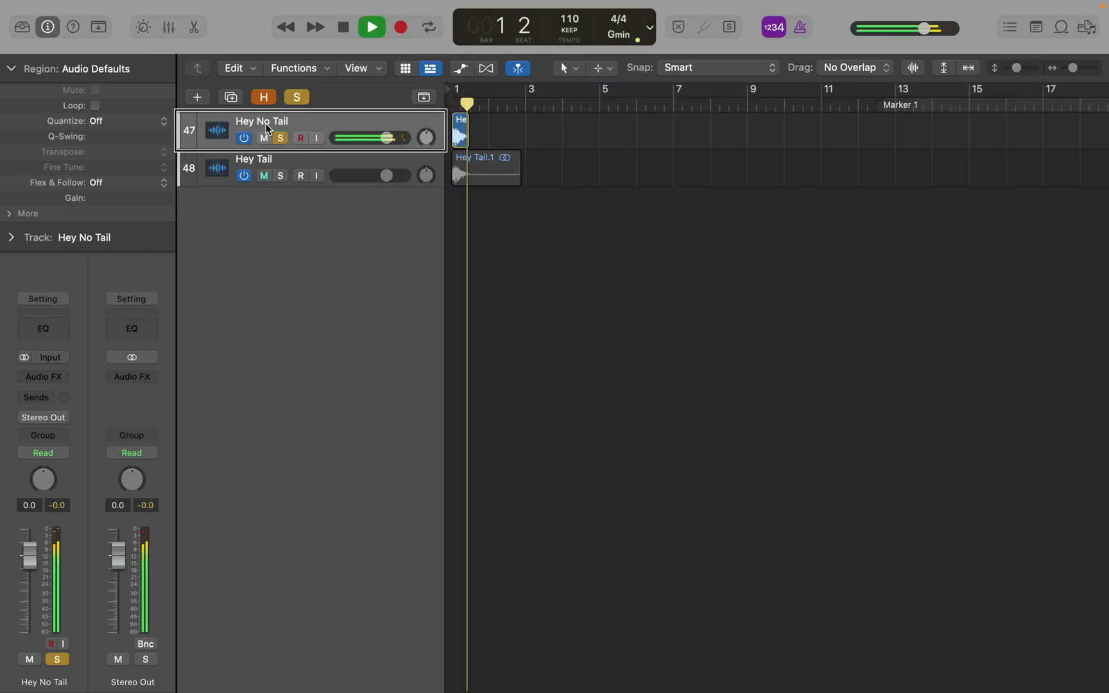
key("space")
key("s")
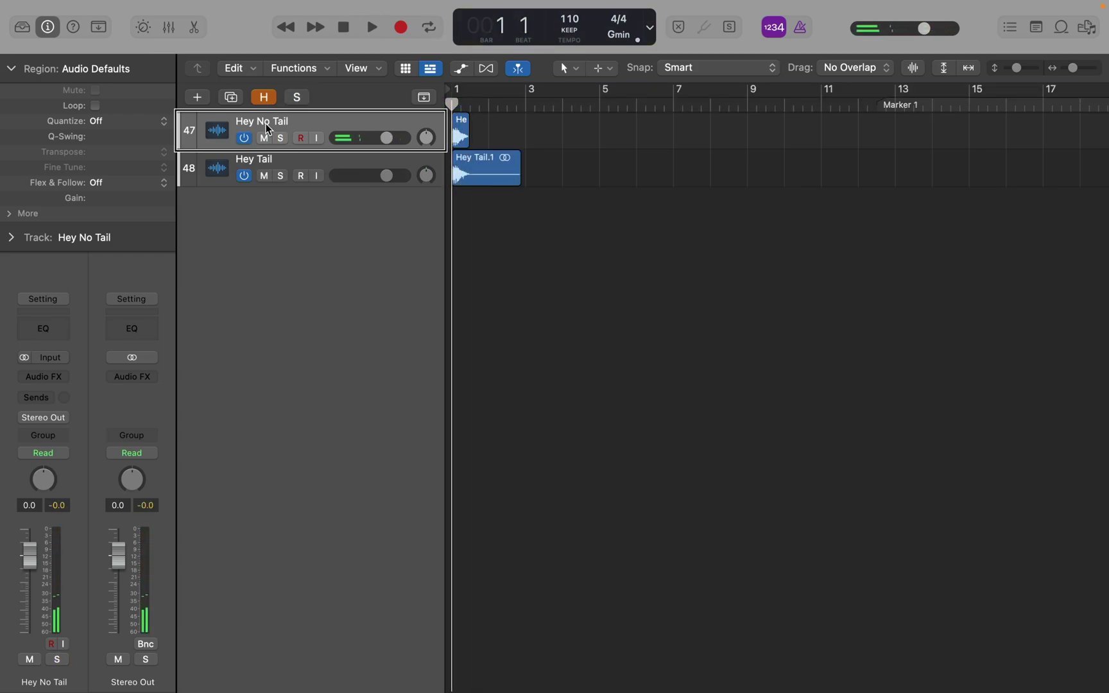
- Solo and play Hey Tail from bar 1, comparing its audio tail against Hey No Tail
left_click(268, 166)
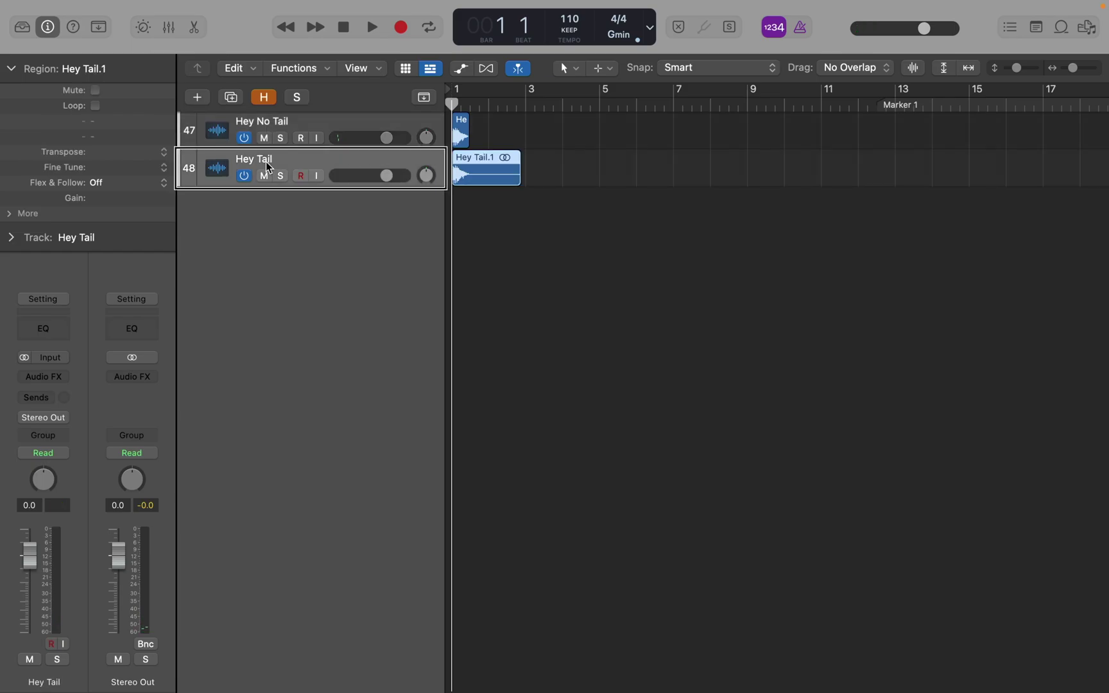
key("space")
key("s")
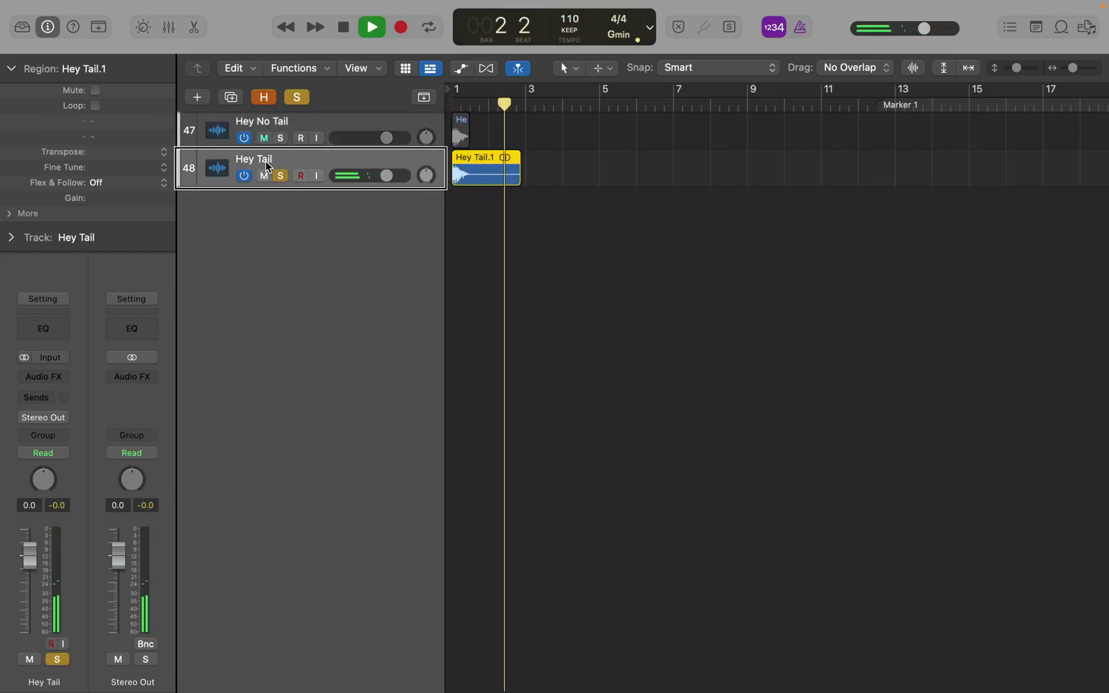
key("space")
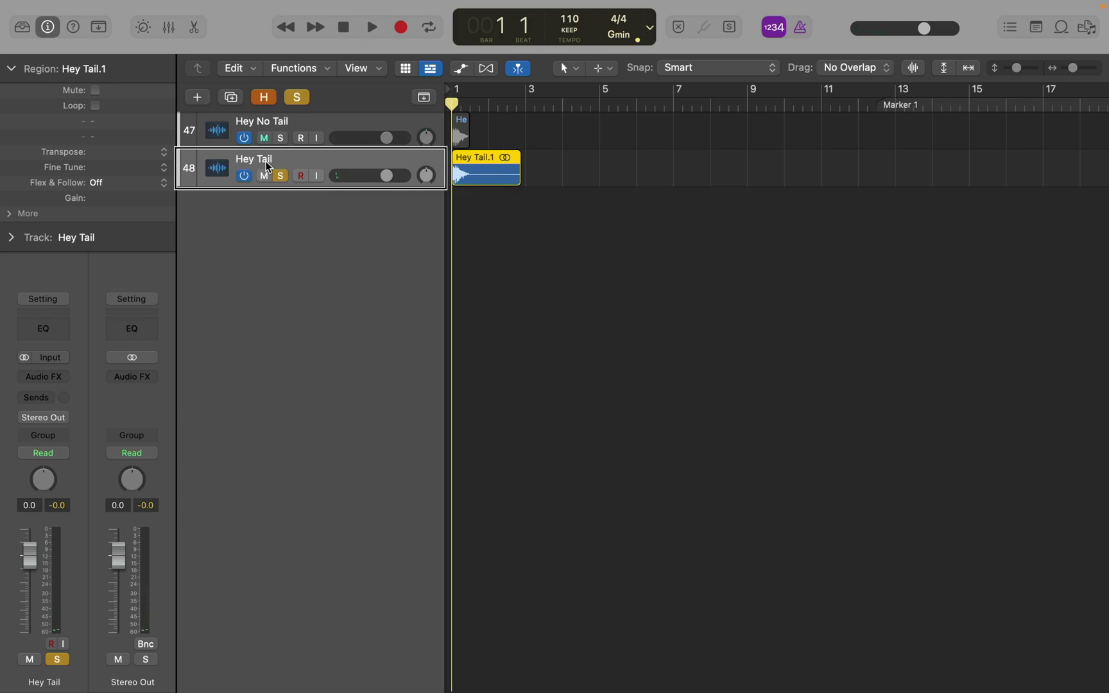
key("Up")
key("space")
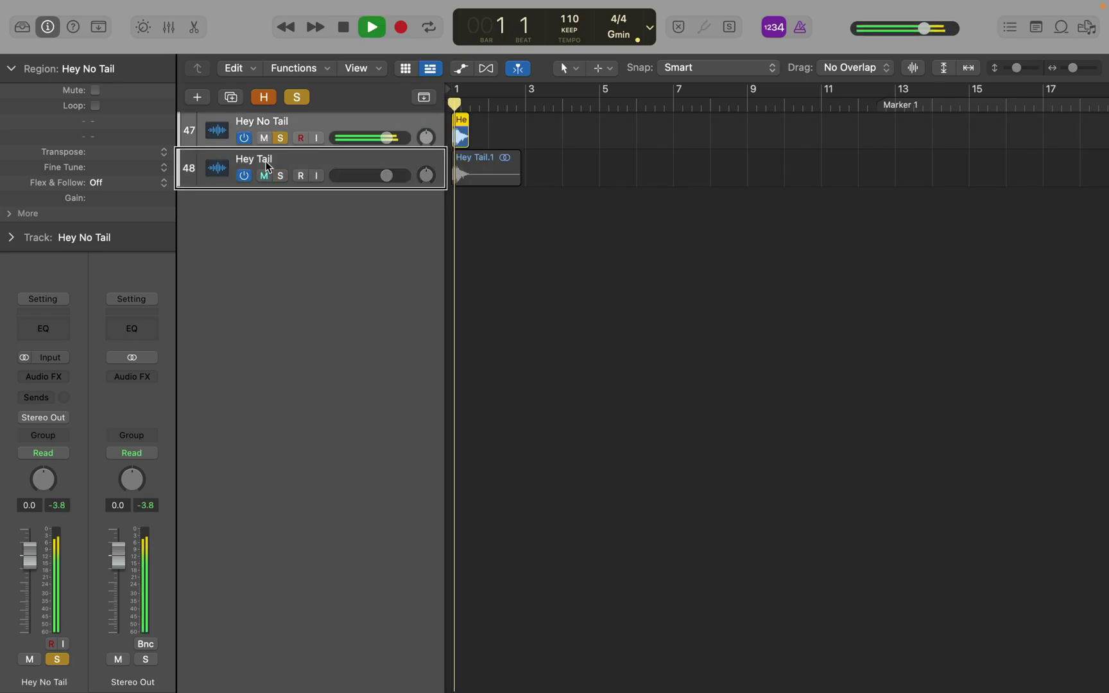
key("space")
key("Down")
key("space")
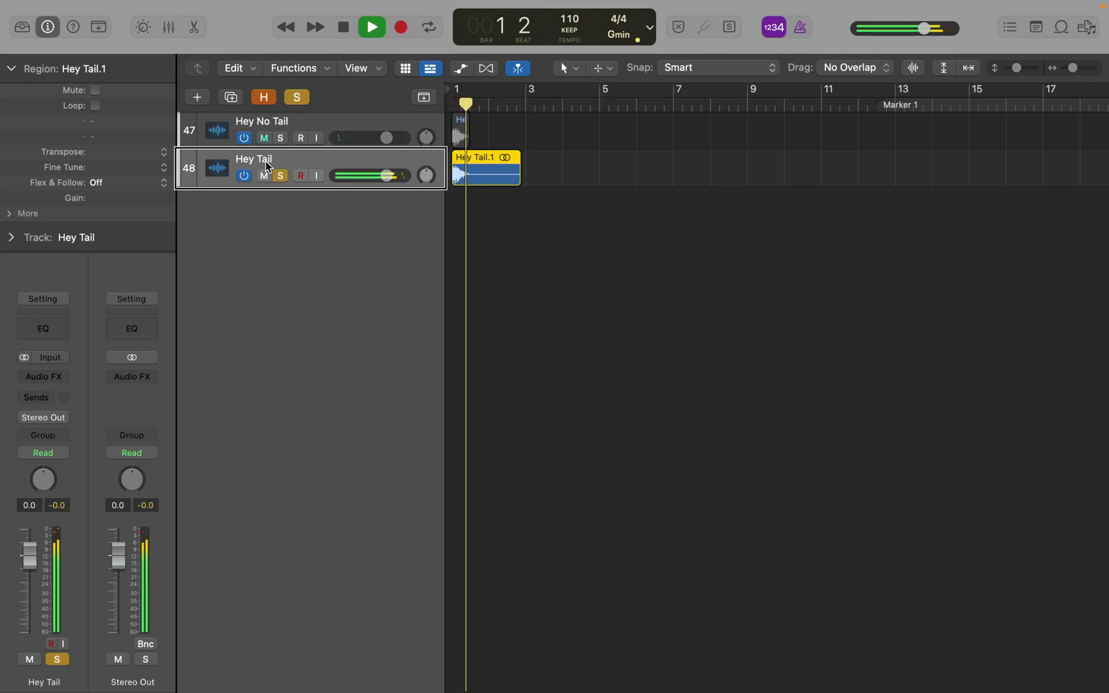
key("space")
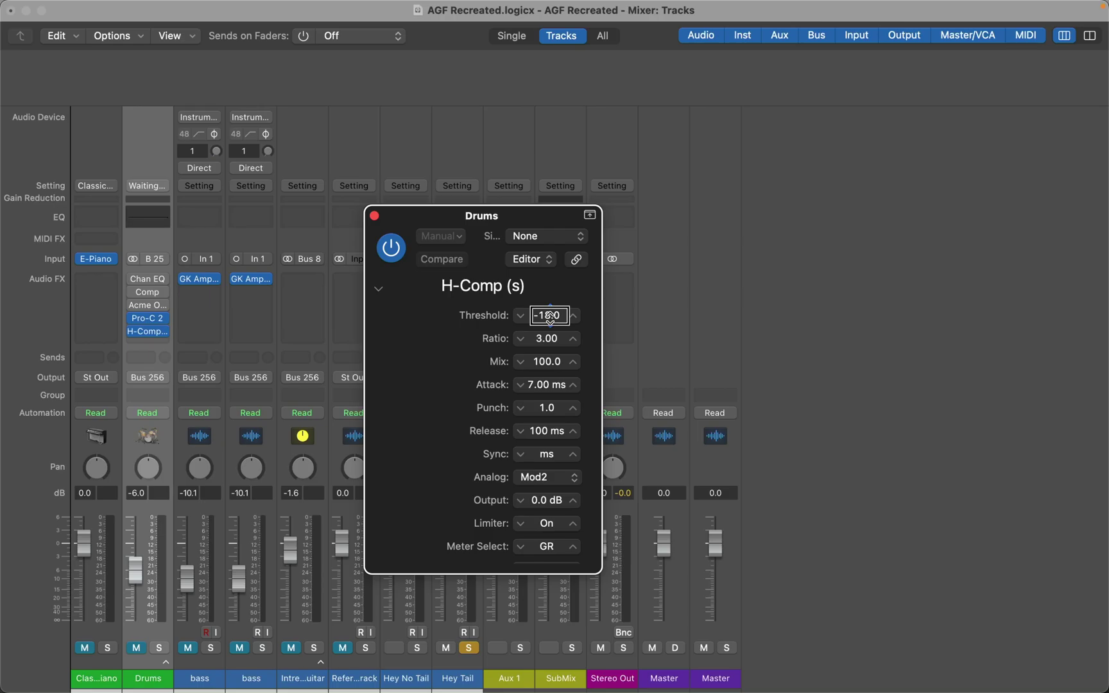
- Type -12 into the Drums H-Comp Threshold, then retype it as -15.5
scroll(549, 315, "up", 1)
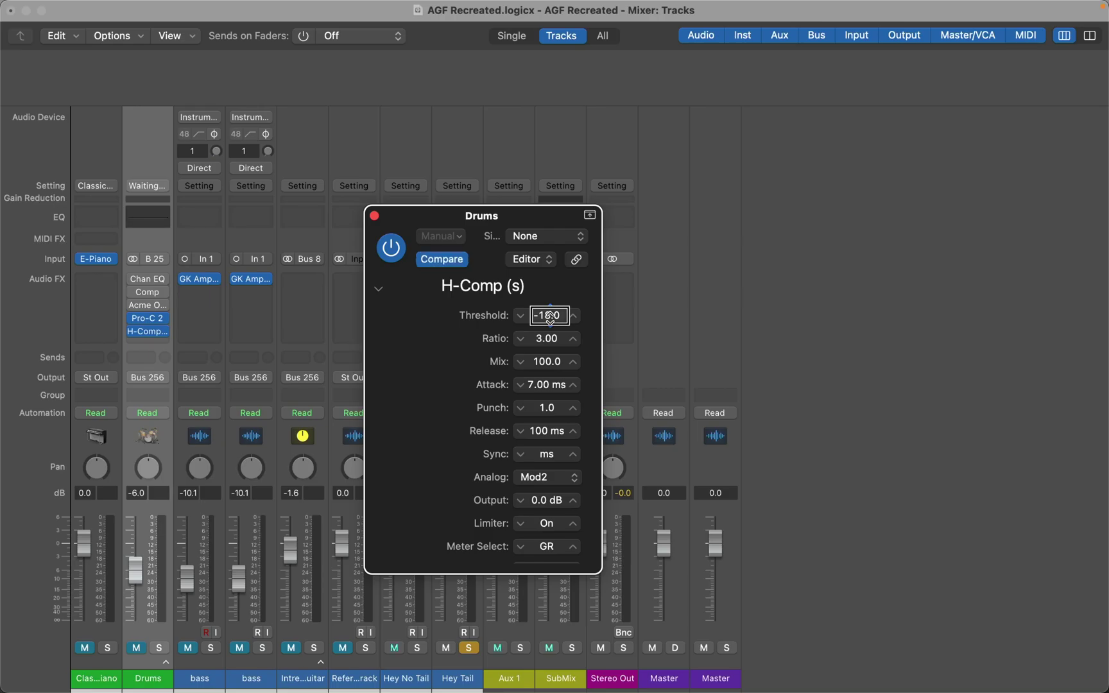
scroll(549, 315, "down", 1)
scroll(549, 315, "up", 1)
double_click(549, 315)
type("-12")
key("Return")
double_click(549, 316)
type("-15.5")
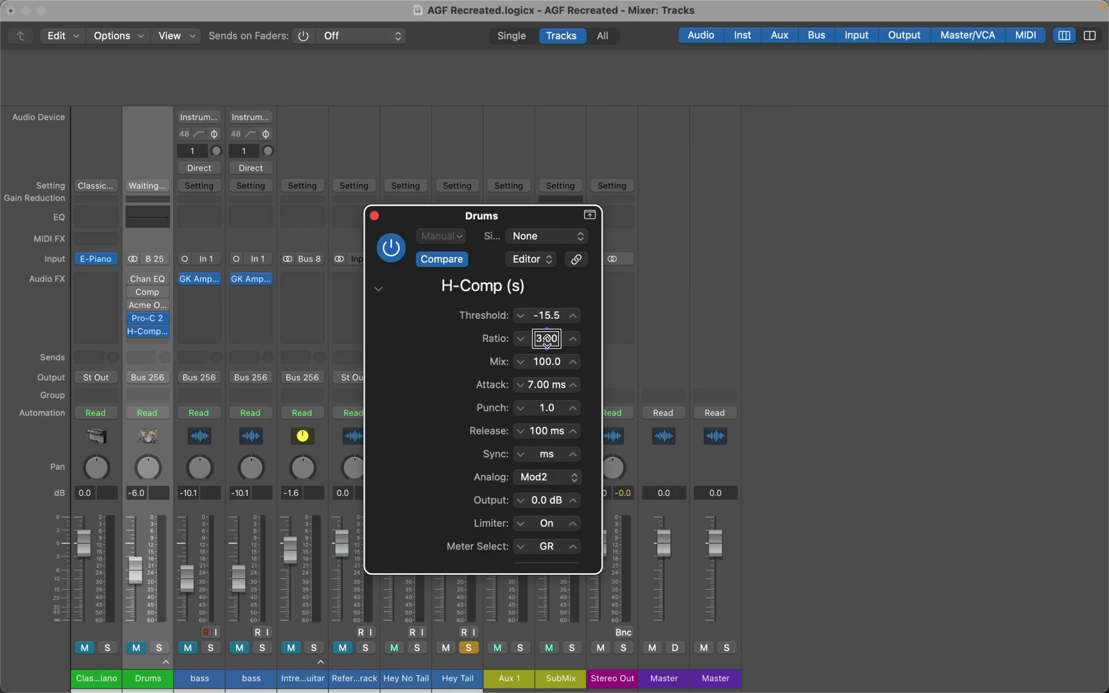
- Type 8 into the Drums H-Comp Ratio field, replacing 3.00
double_click(546, 339)
type("8")
key("Return")
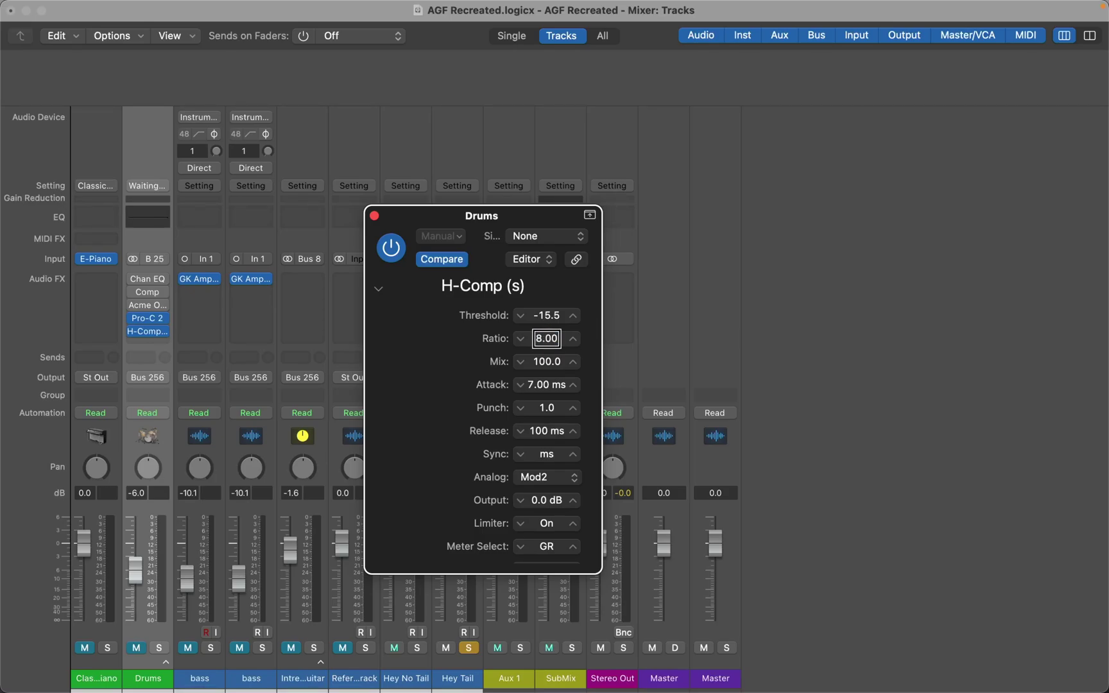